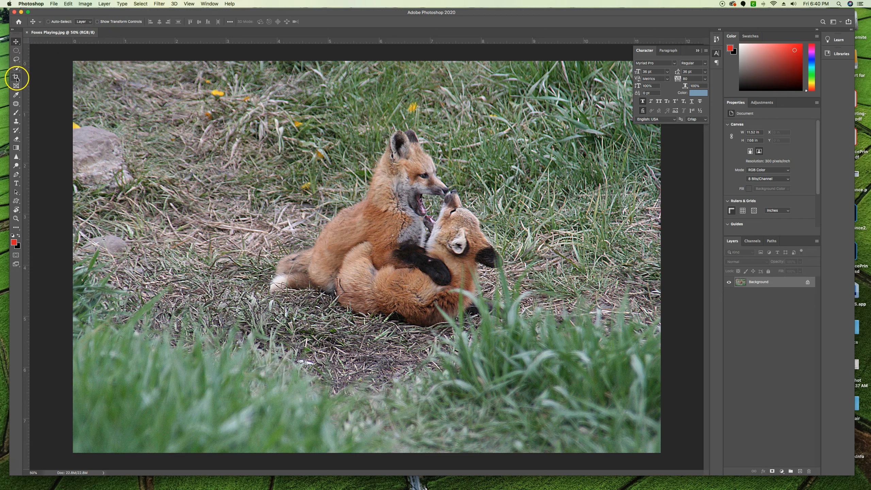
# Step: Activate the Crop tool and keep its aspect ratio set to Original Ratio
pyautogui.click(845, 18)
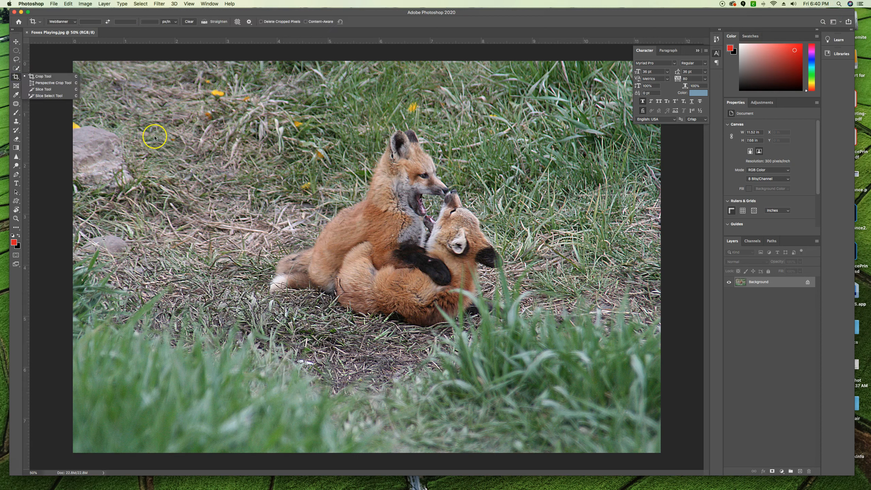
pyautogui.click(40, 78)
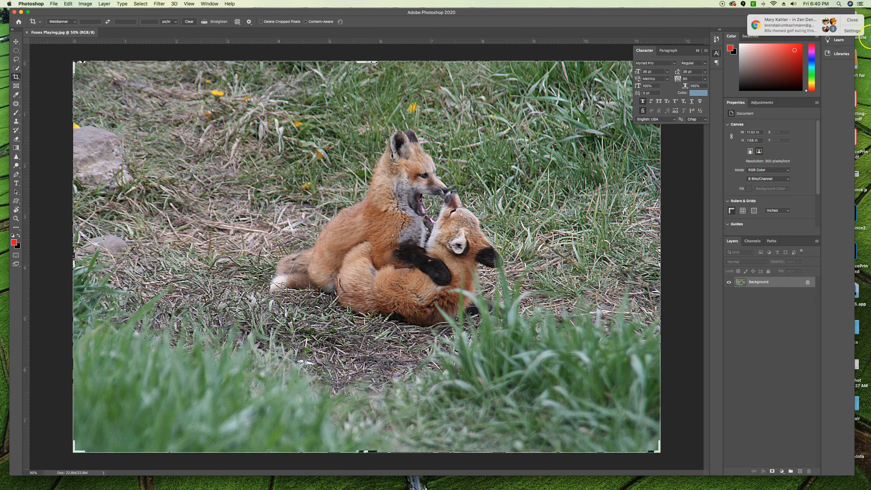
pyautogui.click(853, 20)
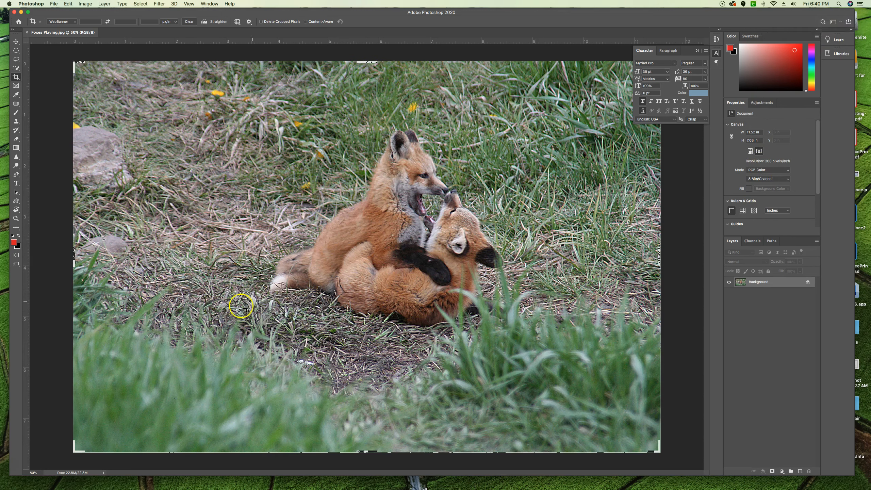
pyautogui.click(19, 464)
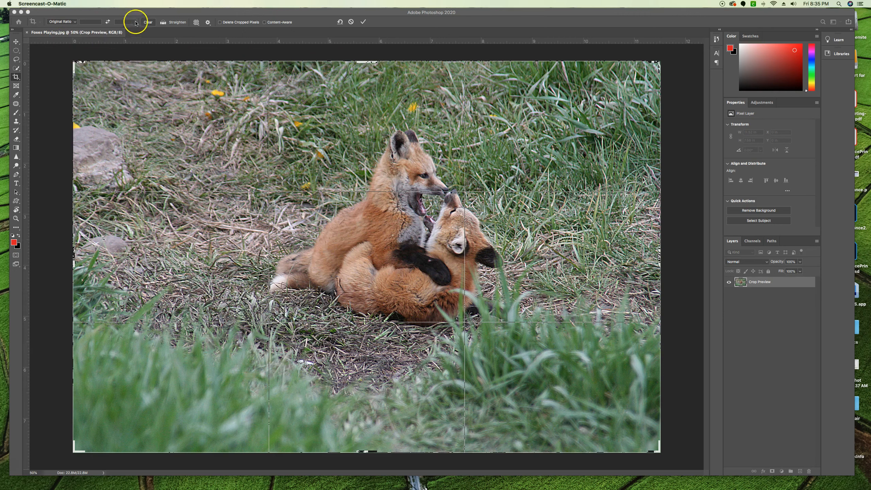
pyautogui.click(68, 25)
pyautogui.click(67, 8)
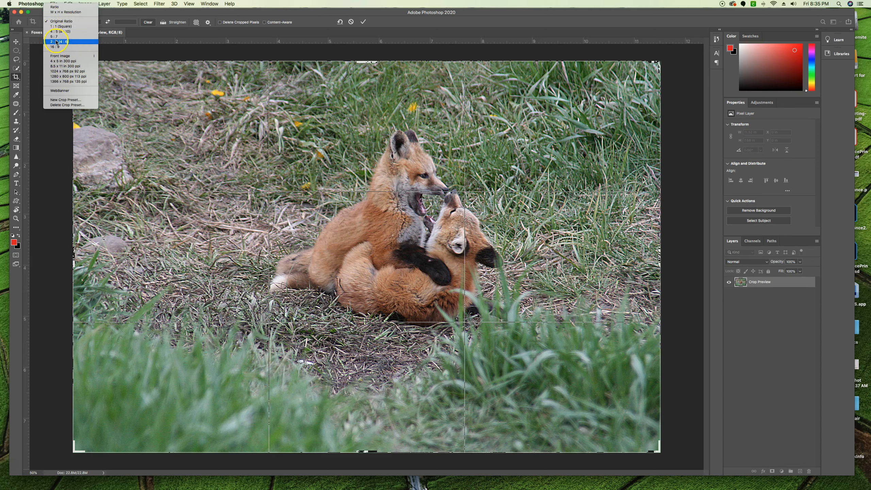
pyautogui.click(53, 22)
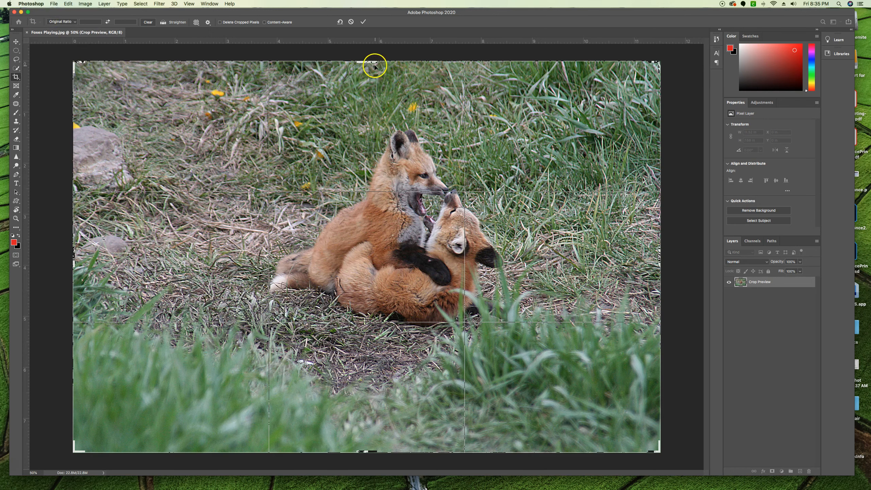
# Step: Crop the photo around the two foxes at its original ratio, and undo the crop
pyautogui.moveTo(368, 63)
pyautogui.mouseDown()
pyautogui.moveTo(369, 132)
pyautogui.moveTo(363, 59)
pyautogui.mouseUp()
pyautogui.press('super+r')
pyautogui.moveTo(89, 75); pyautogui.dragTo(156, 145)
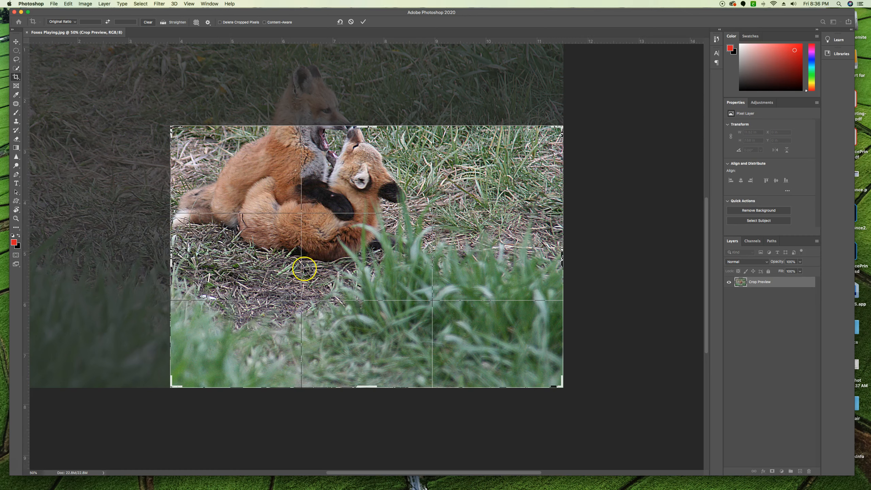
pyautogui.moveTo(255, 154); pyautogui.dragTo(310, 257)
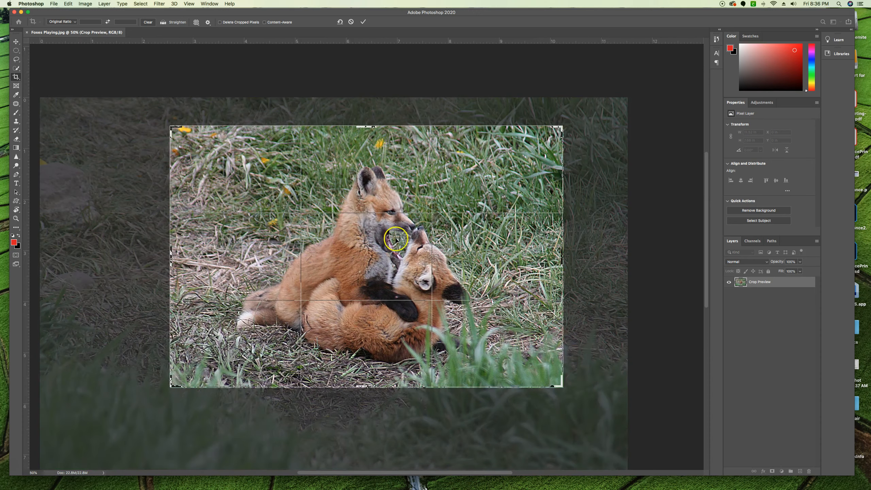
pyautogui.moveTo(459, 240); pyautogui.dragTo(412, 244)
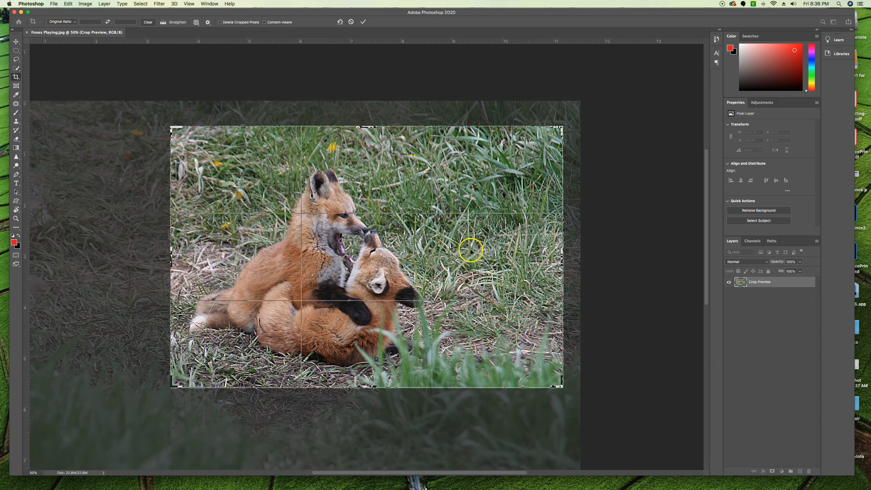
pyautogui.moveTo(471, 252); pyautogui.dragTo(440, 256)
pyautogui.moveTo(171, 126); pyautogui.dragTo(158, 118)
pyautogui.moveTo(399, 349); pyautogui.dragTo(399, 322)
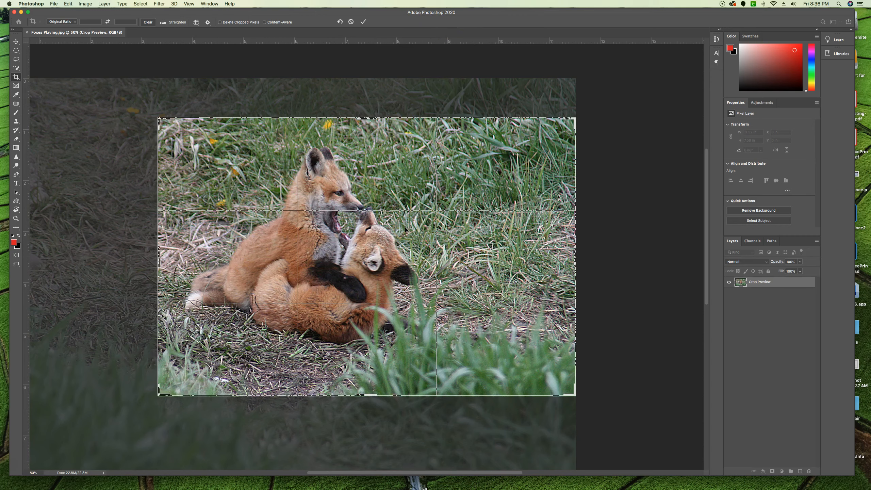
pyautogui.click(363, 22)
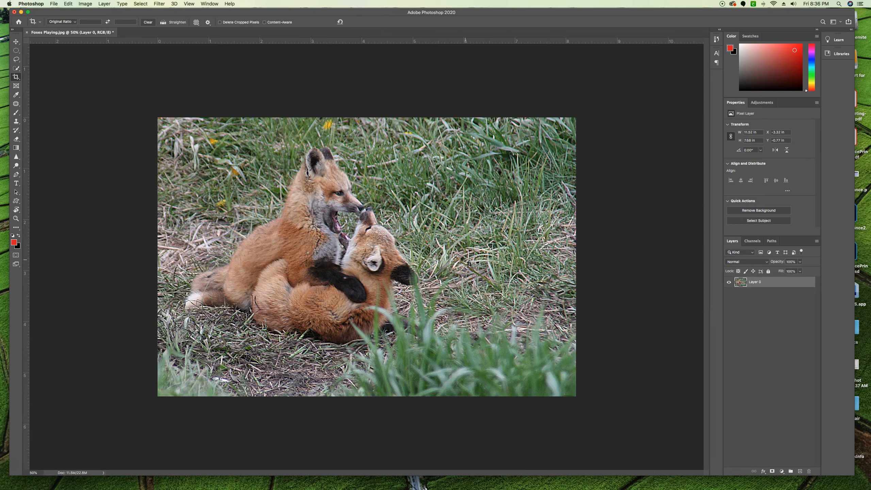
pyautogui.press('super+z')
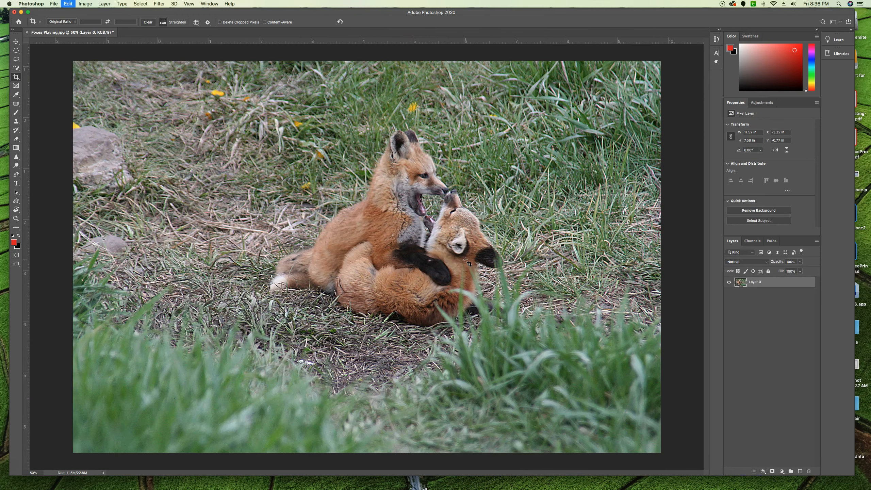
# Step: Try an original-ratio crop of a small patch of grass near the photo's upper-left corner, and reset it
pyautogui.click(75, 22)
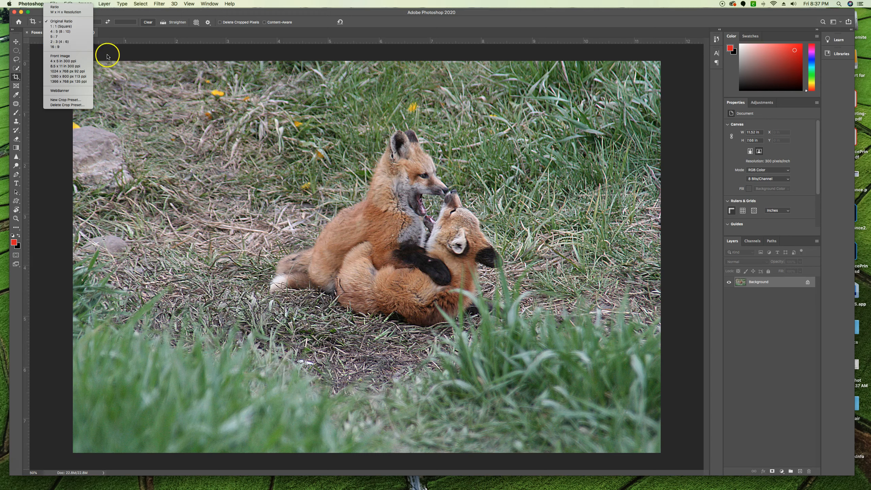
pyautogui.click(263, 158)
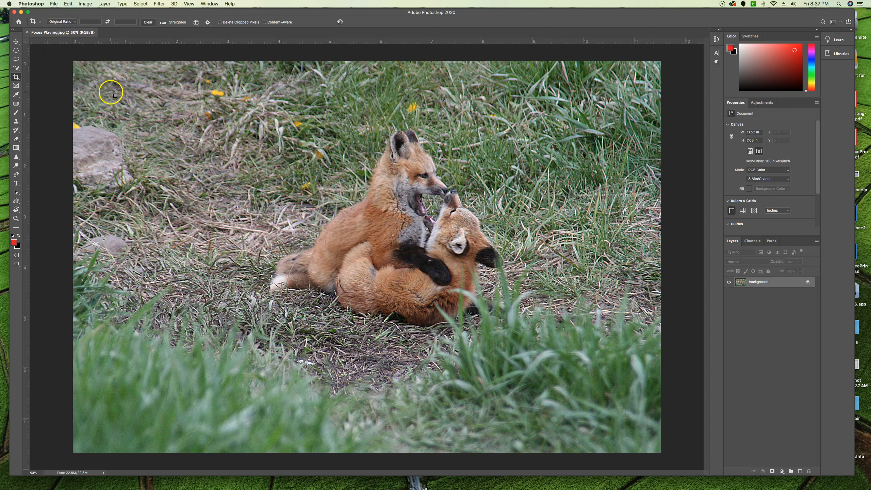
pyautogui.moveTo(102, 72); pyautogui.dragTo(199, 203)
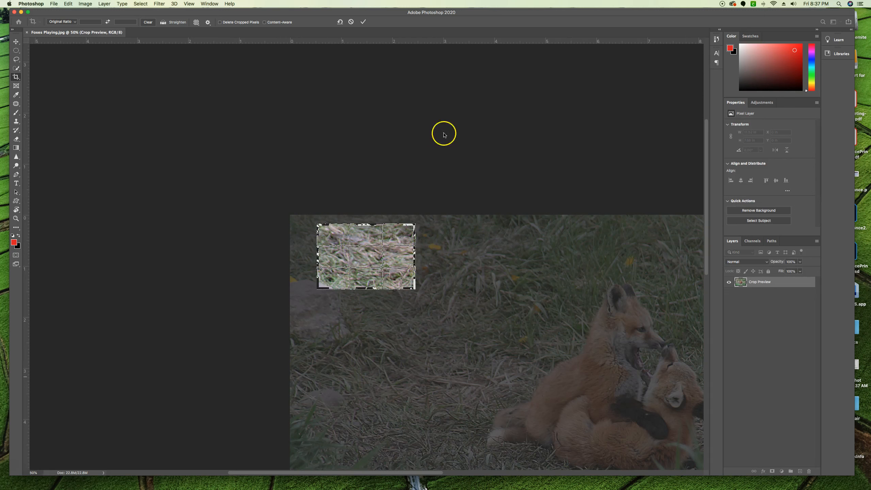
pyautogui.click(340, 22)
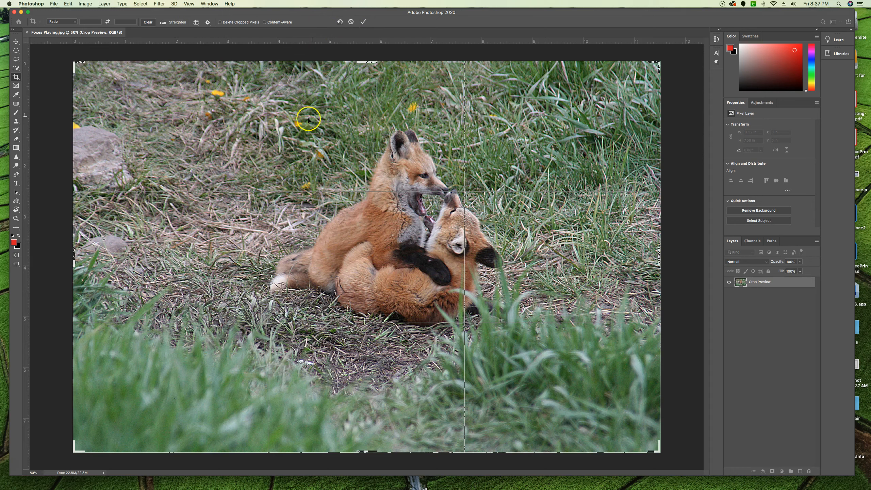
# Step: Try repositioning the photo and drawing a freeform crop with the Ratio option, and cancel the crop
pyautogui.moveTo(281, 111); pyautogui.dragTo(318, 133)
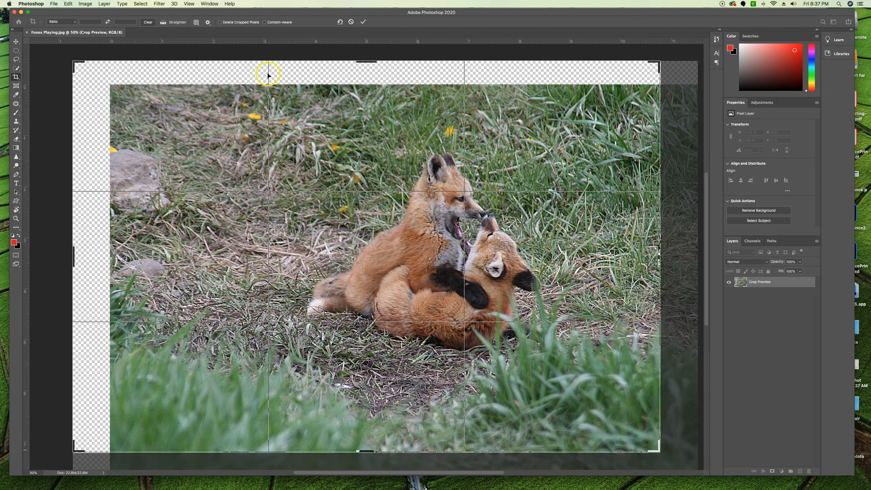
pyautogui.press('Escape')
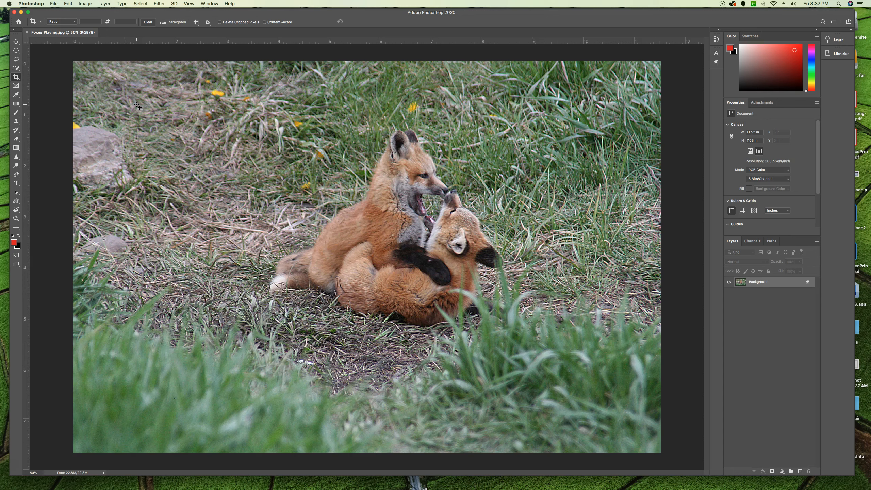
pyautogui.moveTo(241, 130); pyautogui.dragTo(456, 347)
pyautogui.moveTo(327, 269); pyautogui.dragTo(322, 267)
pyautogui.click(350, 22)
# Step: Try a wide freeform crop and a square crop centred on the foxes, discarding each one
pyautogui.moveTo(390, 247); pyautogui.dragTo(592, 389)
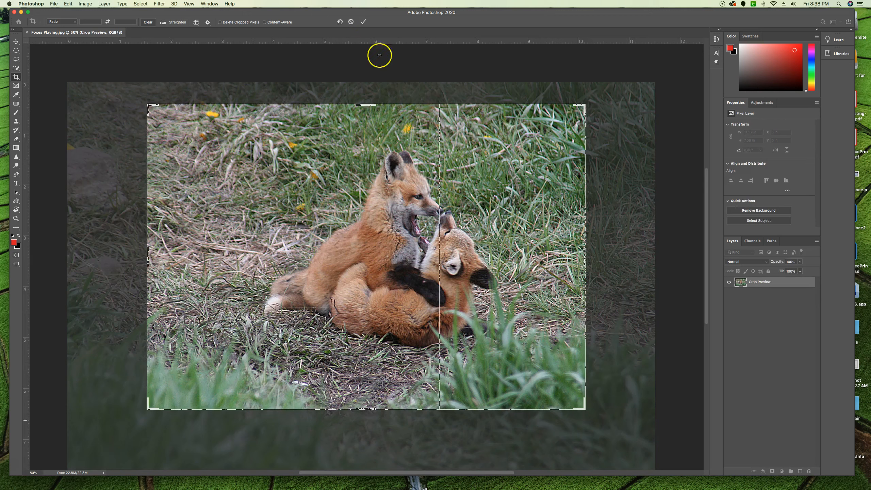
pyautogui.click(340, 23)
pyautogui.click(340, 23)
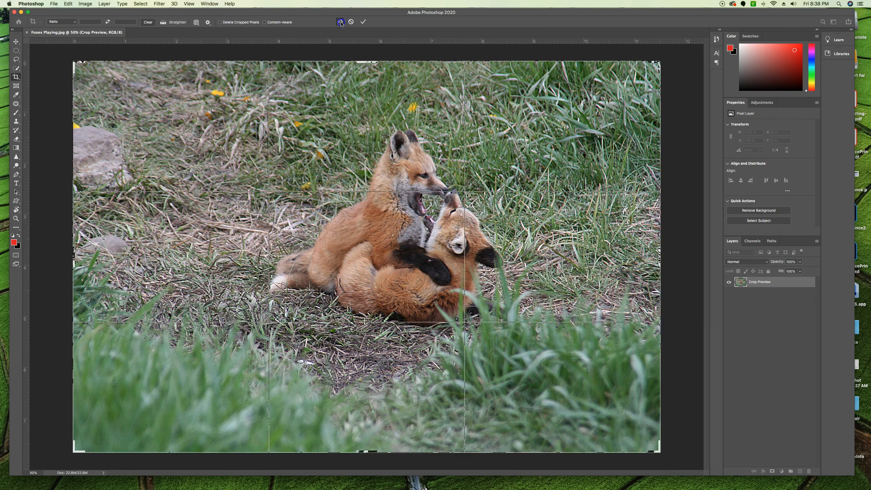
pyautogui.click(340, 22)
pyautogui.click(350, 22)
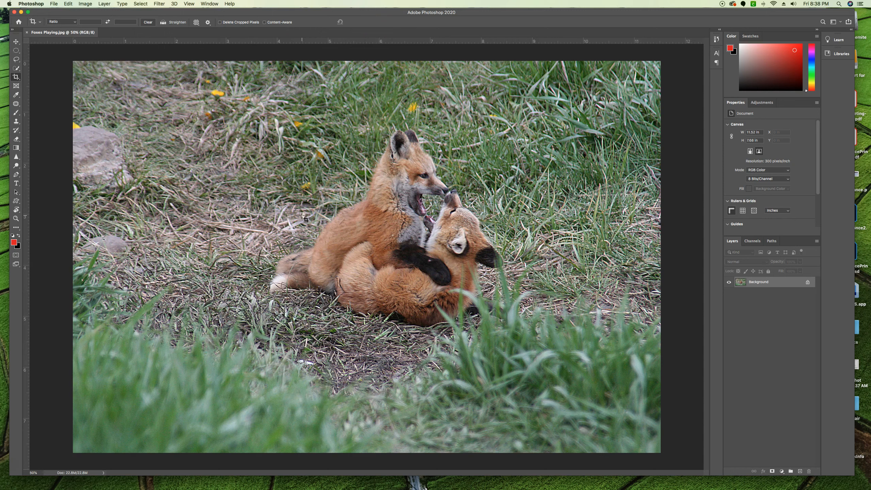
pyautogui.moveTo(397, 242); pyautogui.dragTo(596, 371)
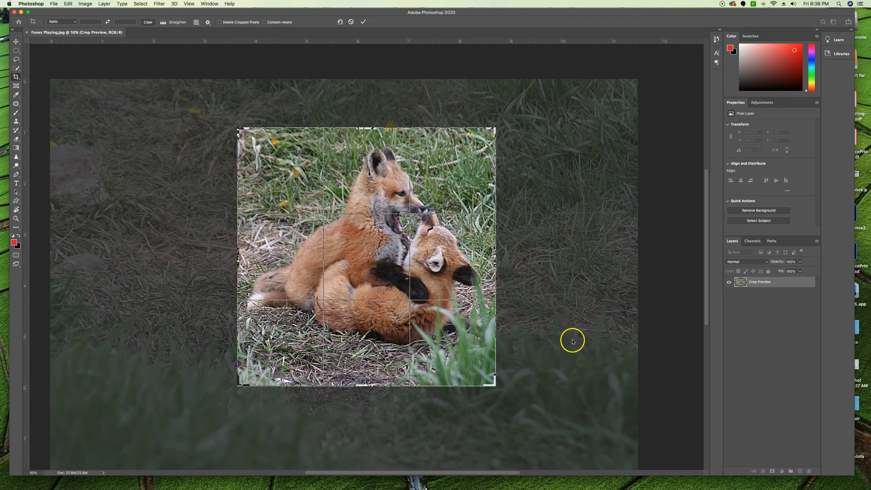
pyautogui.click(351, 22)
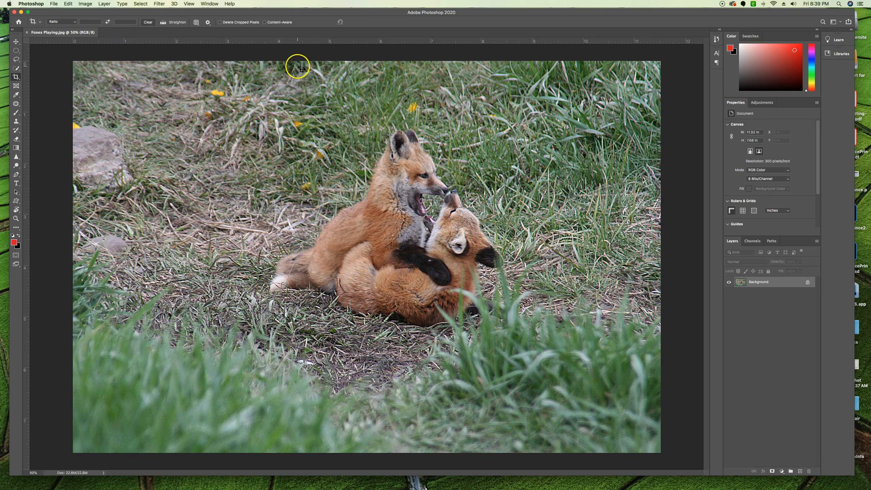
# Step: Set the crop to W x H x Resolution with 6 in width, 4 in height and 72 px/in
pyautogui.click(63, 23)
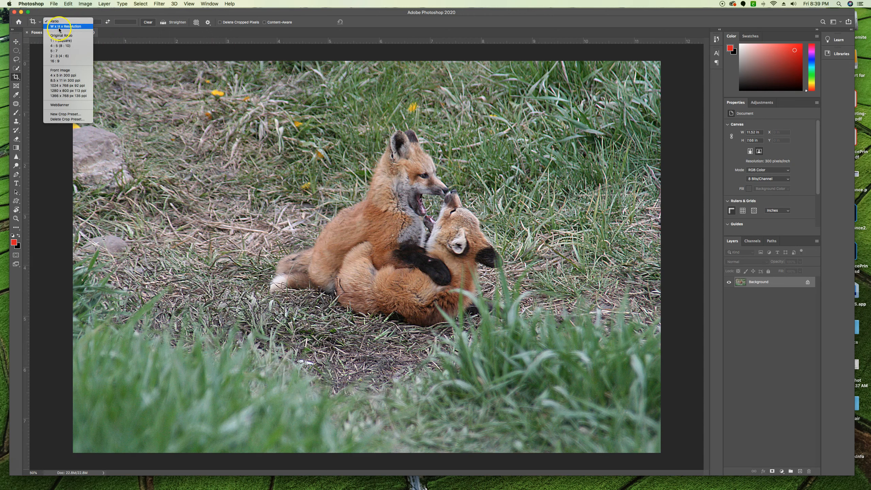
pyautogui.click(59, 27)
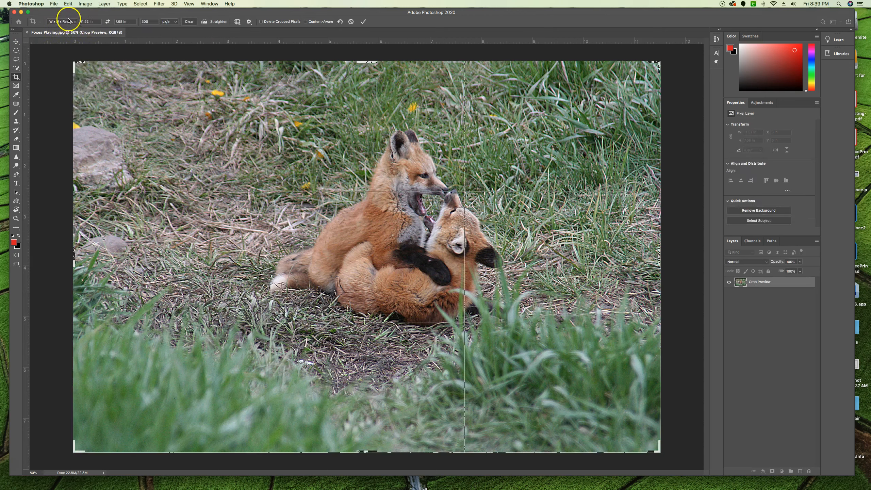
pyautogui.moveTo(95, 21); pyautogui.dragTo(75, 19)
pyautogui.write('6')
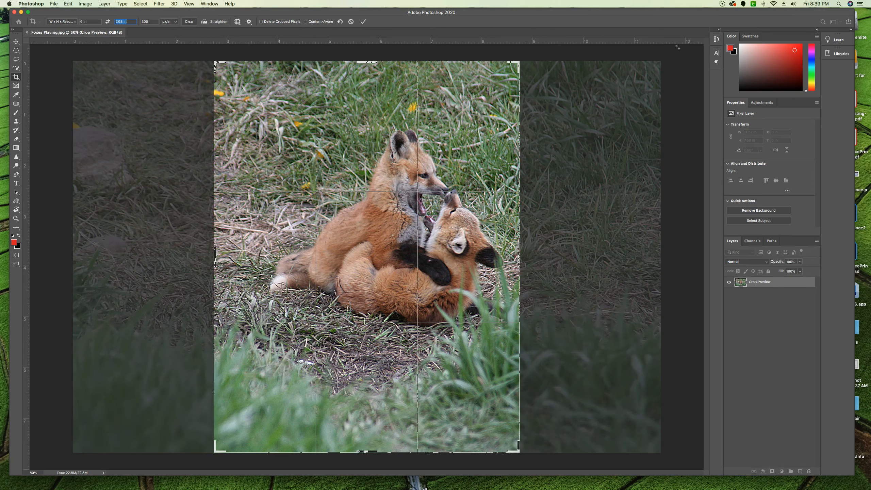
pyautogui.write('4')
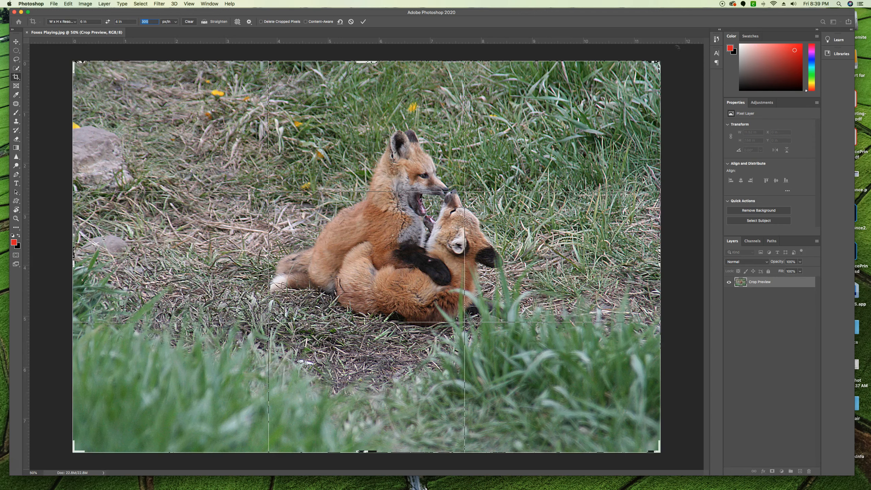
pyautogui.write('72')
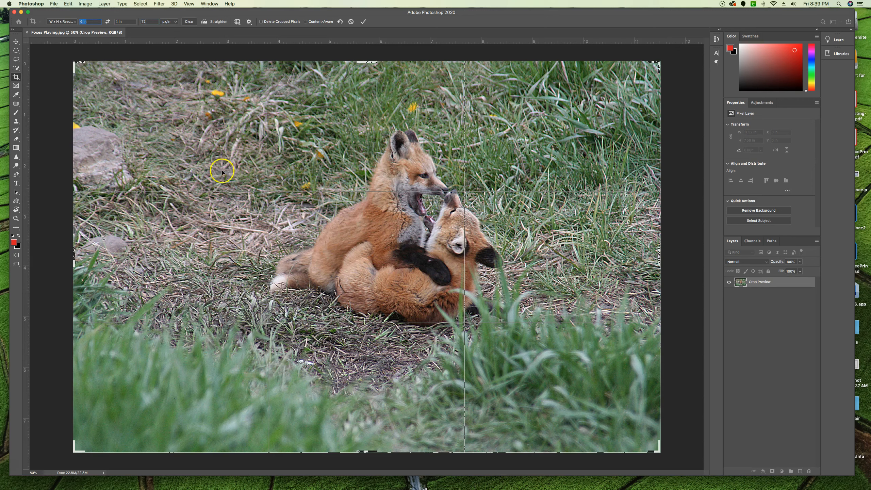
# Step: Shrink the 6 x 4 in crop frame, center the foxes inside it and apply the crop
pyautogui.moveTo(78, 67); pyautogui.dragTo(164, 128)
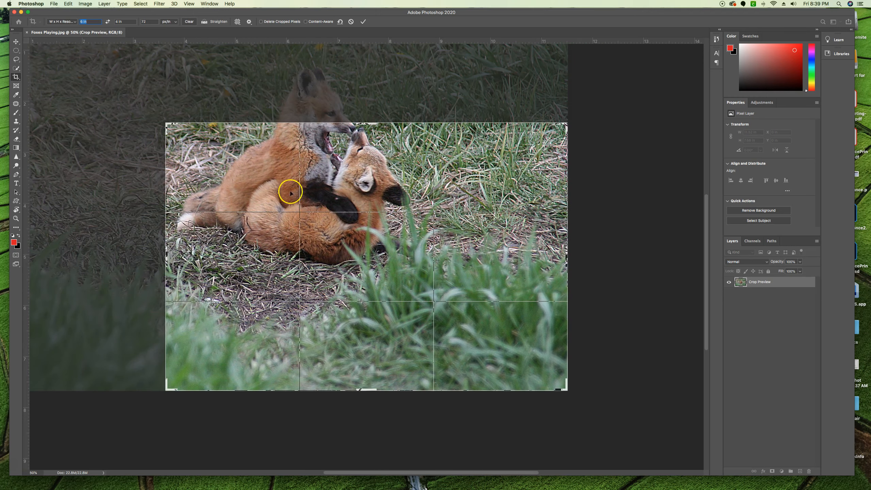
pyautogui.moveTo(340, 179); pyautogui.dragTo(403, 274)
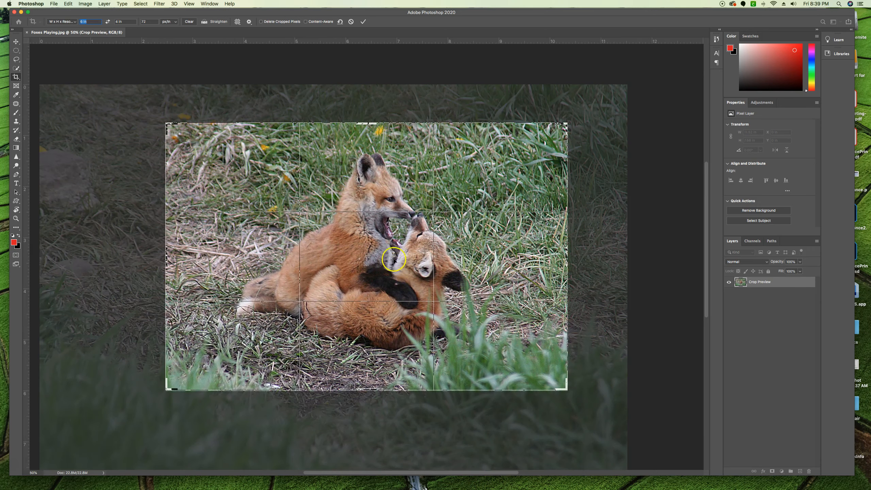
pyautogui.click(364, 22)
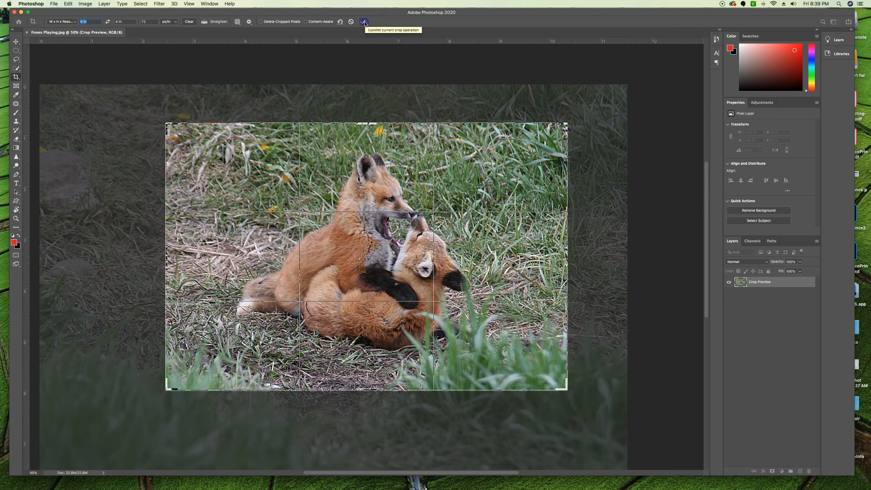
pyautogui.click(364, 22)
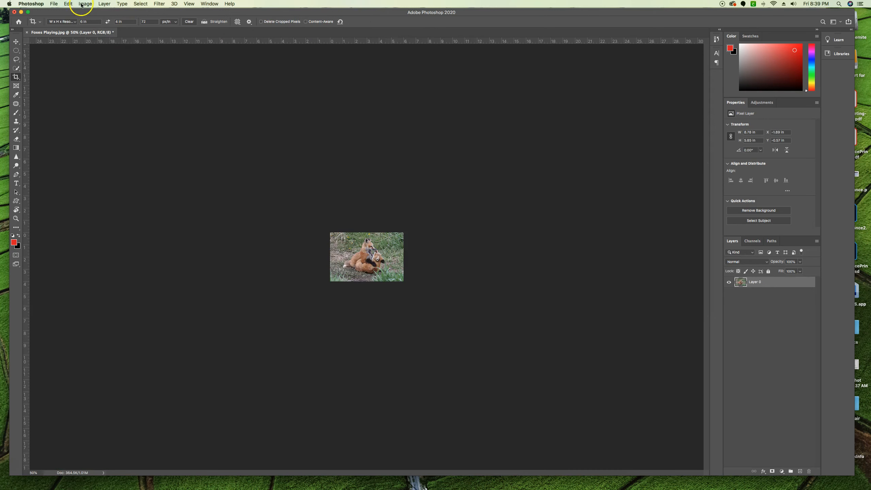
# Step: Check the cropped photo's width, height and resolution in Image Size
pyautogui.click(82, 5)
pyautogui.click(548, 189)
pyautogui.press('super+alt+i')
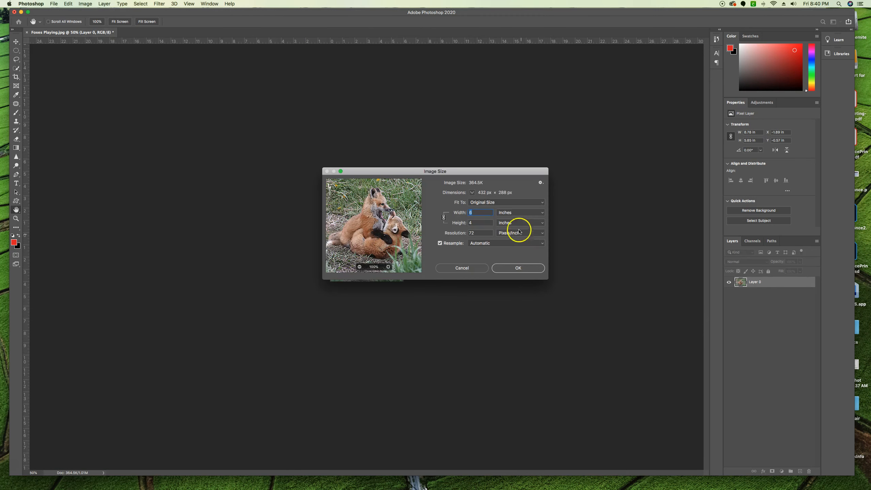
pyautogui.click(512, 269)
# Step: Undo the 6 x 4 in crop and swap the crop dimensions to 4 in wide by 6 in high
pyautogui.press('c')
pyautogui.press('super+z')
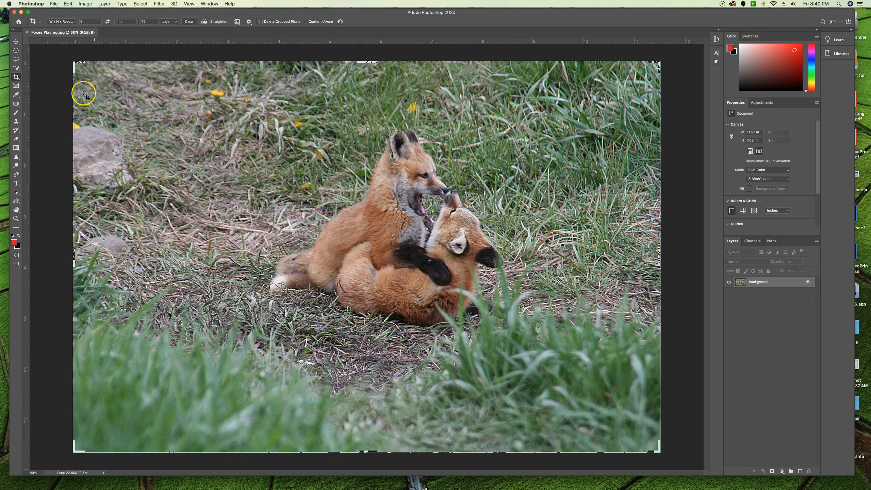
pyautogui.click(107, 22)
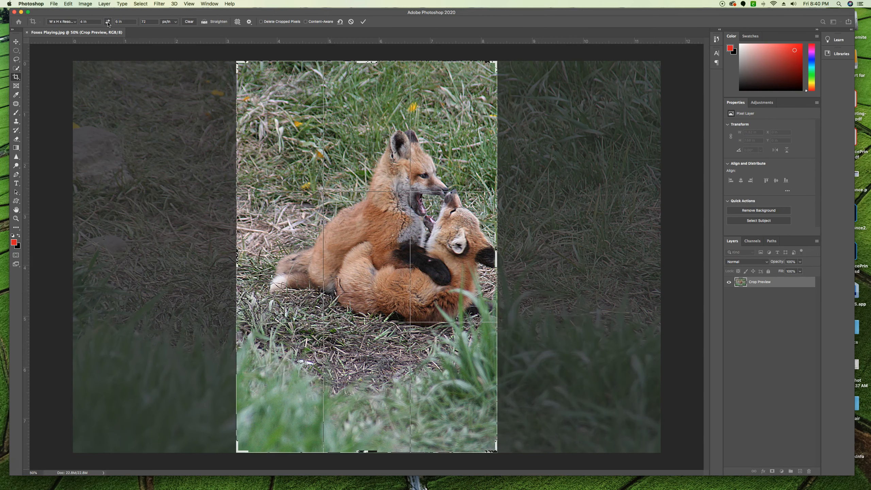
# Step: Reposition the foxes inside the 4 x 6 in crop frame, apply the crop and check the dimensions in Image Size
pyautogui.moveTo(369, 127)
pyautogui.mouseDown()
pyautogui.moveTo(322, 127)
pyautogui.moveTo(352, 129)
pyautogui.mouseUp()
pyautogui.click(368, 20)
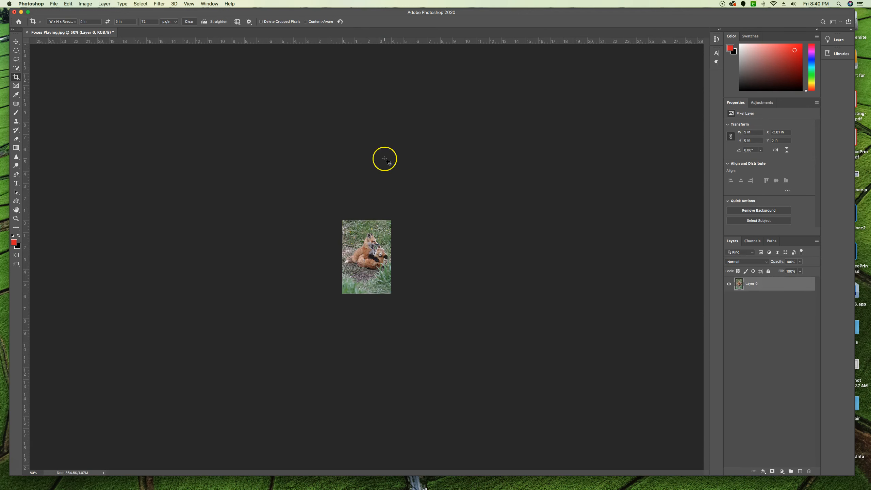
pyautogui.press('super+alt+i')
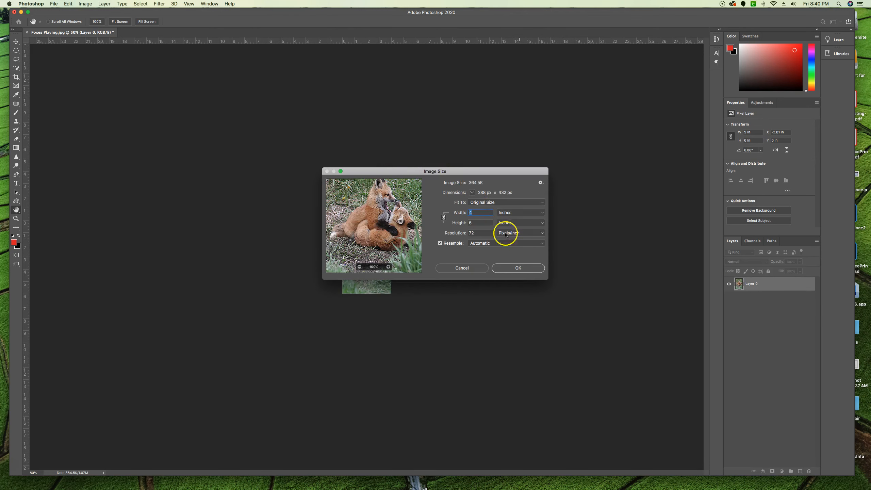
pyautogui.click(466, 268)
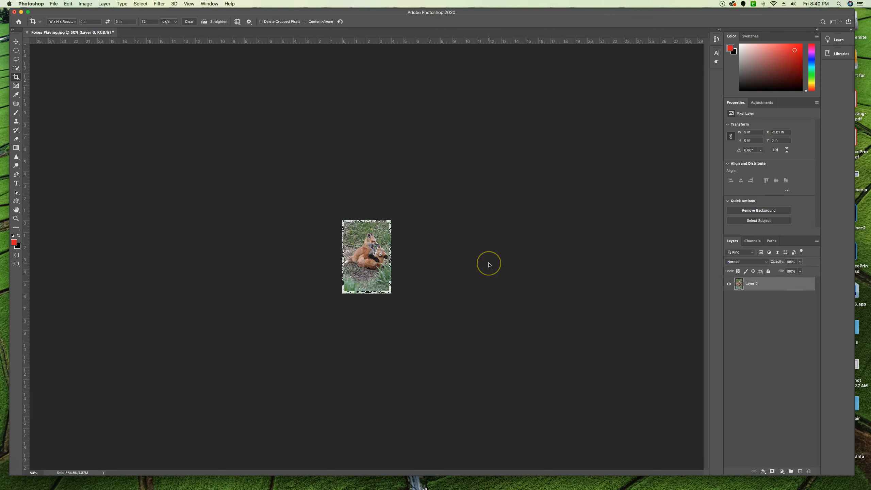
# Step: Undo the 4 x 6 in crop and set the crop dimensions to 600 px wide by 250 px high
pyautogui.press('super+z')
pyautogui.click(93, 23)
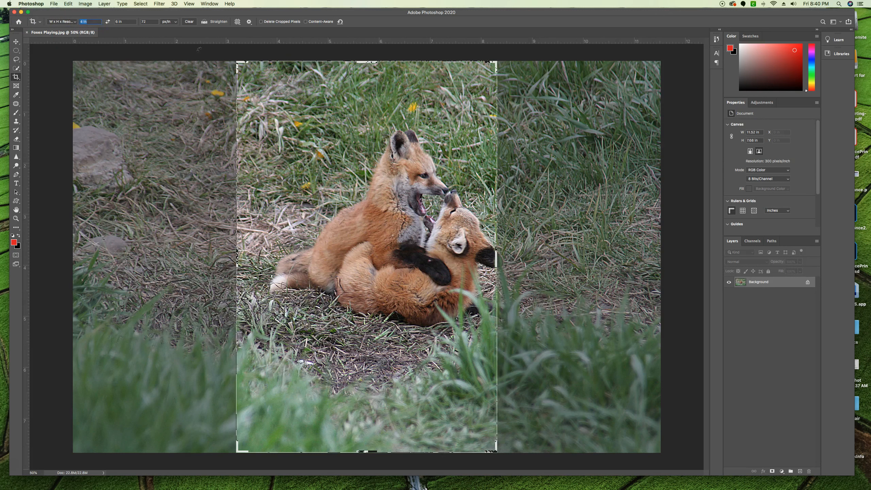
pyautogui.write('60')
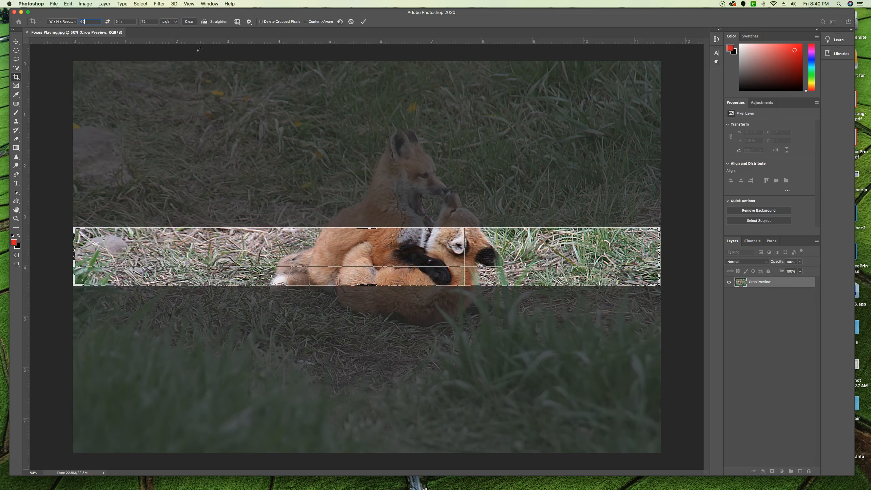
pyautogui.write('0px')
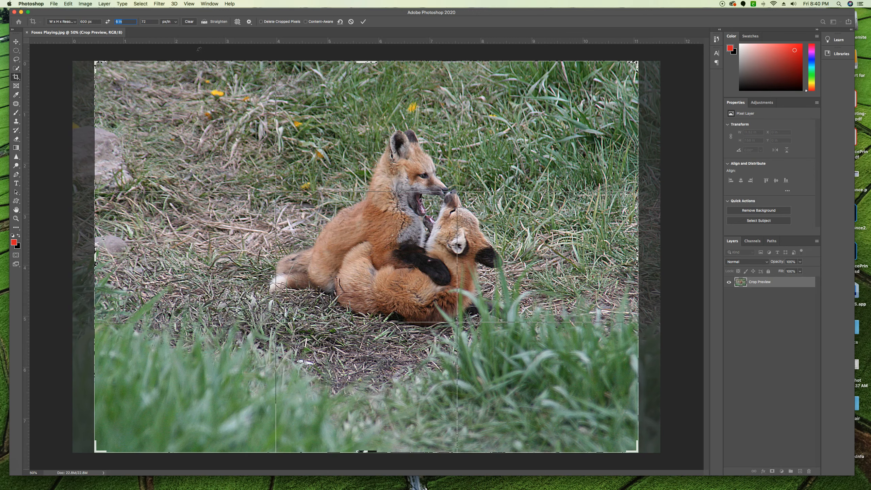
pyautogui.write('250')
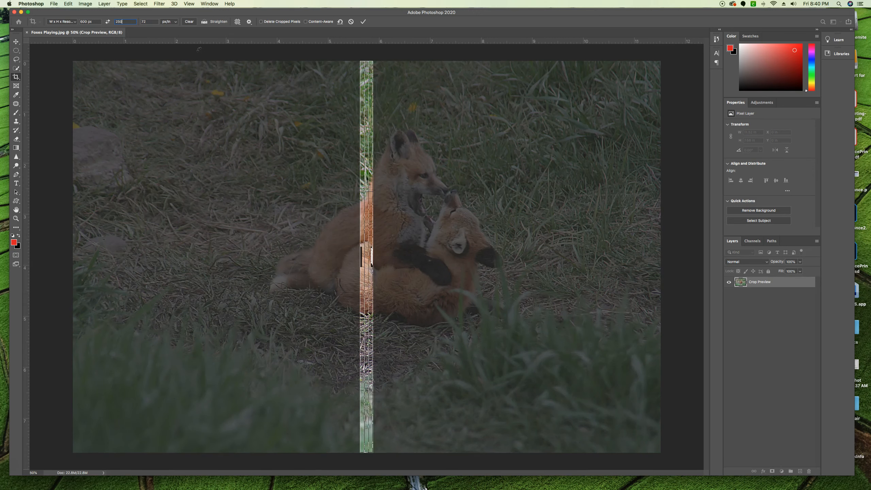
pyautogui.write('px')
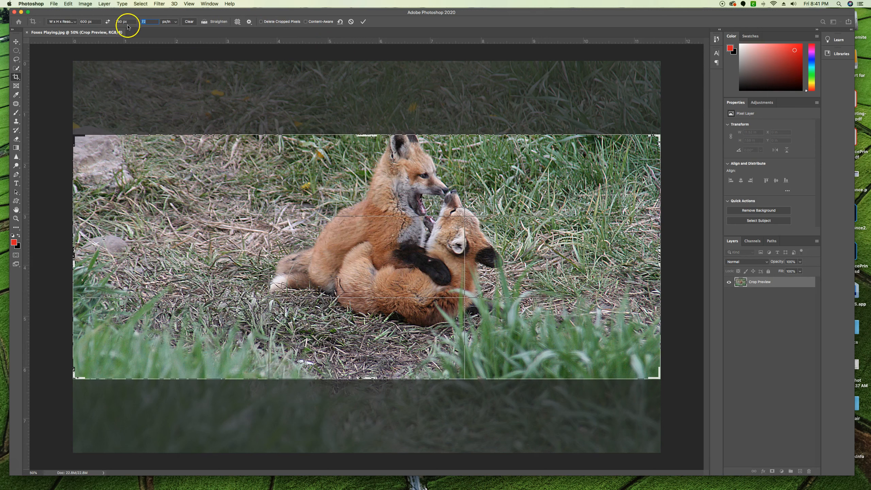
# Step: Move the photo down inside the 600 x 250 px crop frame, shrink the frame slightly and apply the crop
pyautogui.moveTo(417, 269); pyautogui.dragTo(414, 293)
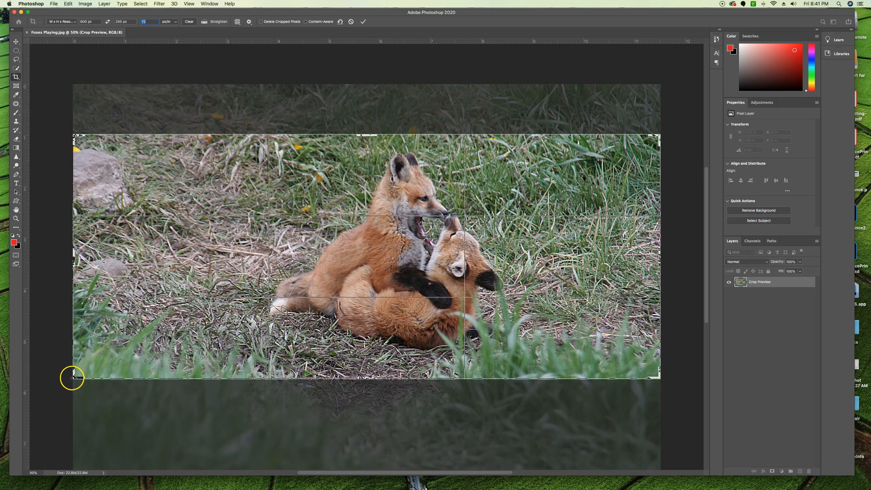
pyautogui.moveTo(73, 378); pyautogui.dragTo(87, 373)
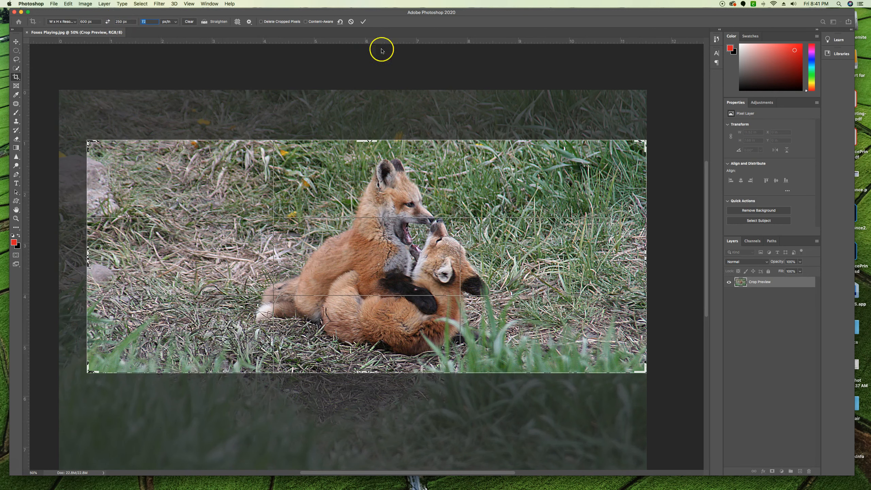
pyautogui.click(363, 22)
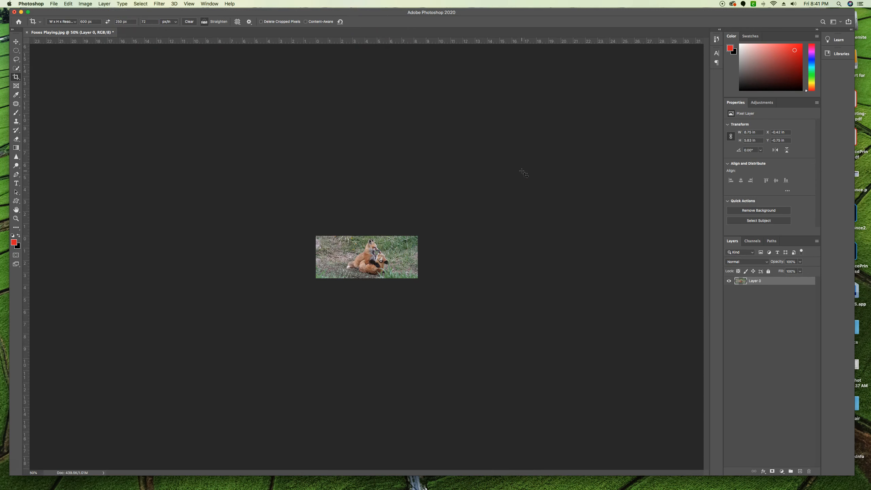
# Step: Check the cropped photo's width and height in pixels in Image Size, leaving the image size unmodified
pyautogui.press('super+alt+i')
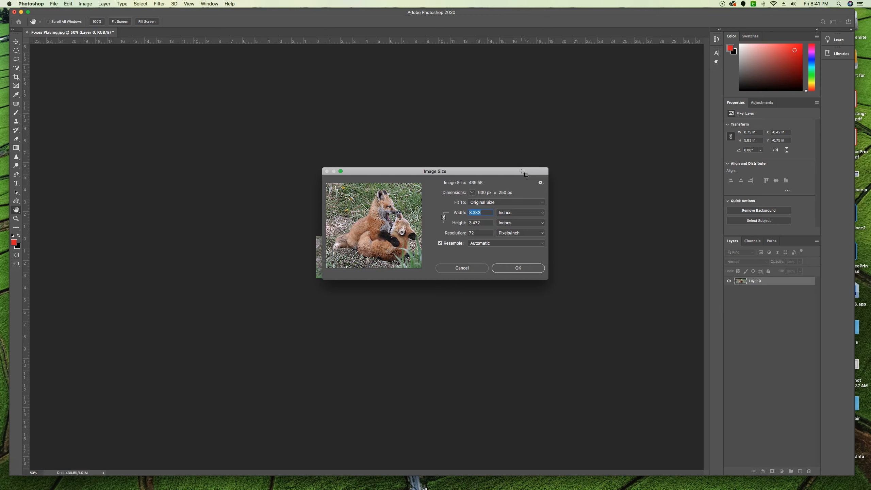
pyautogui.moveTo(468, 174); pyautogui.dragTo(433, 100)
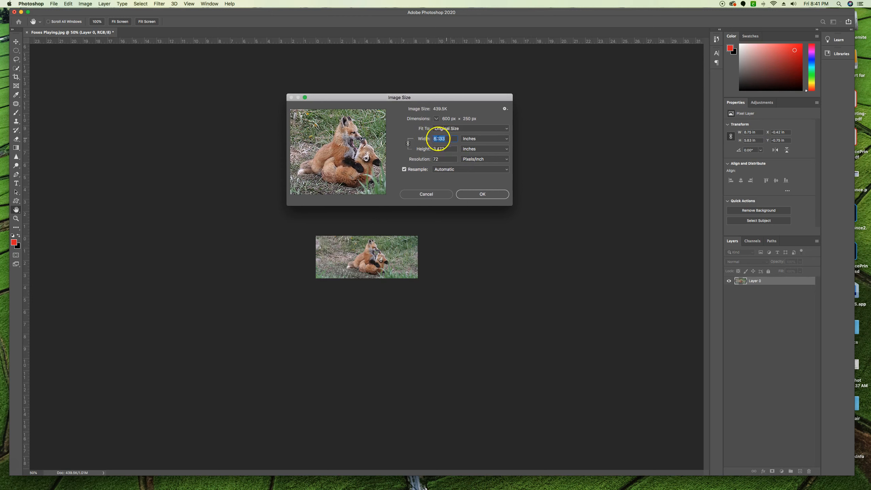
pyautogui.click(507, 139)
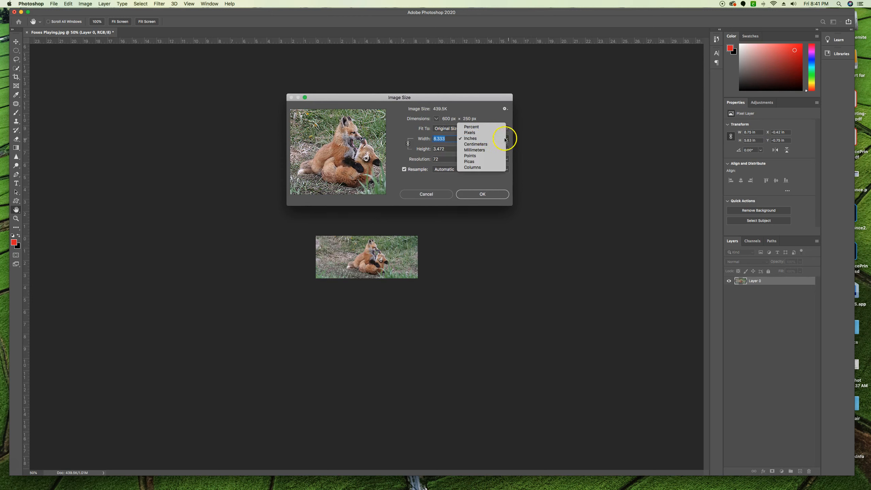
pyautogui.click(484, 133)
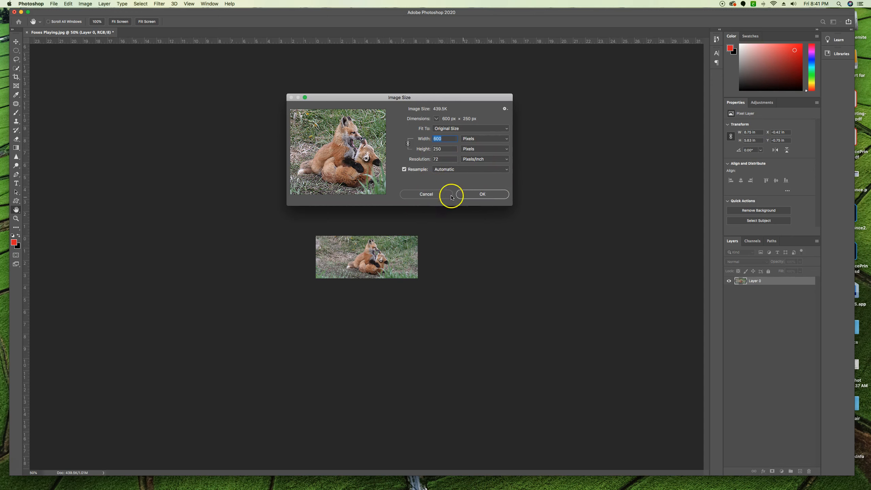
pyautogui.click(428, 194)
pyautogui.press('c')
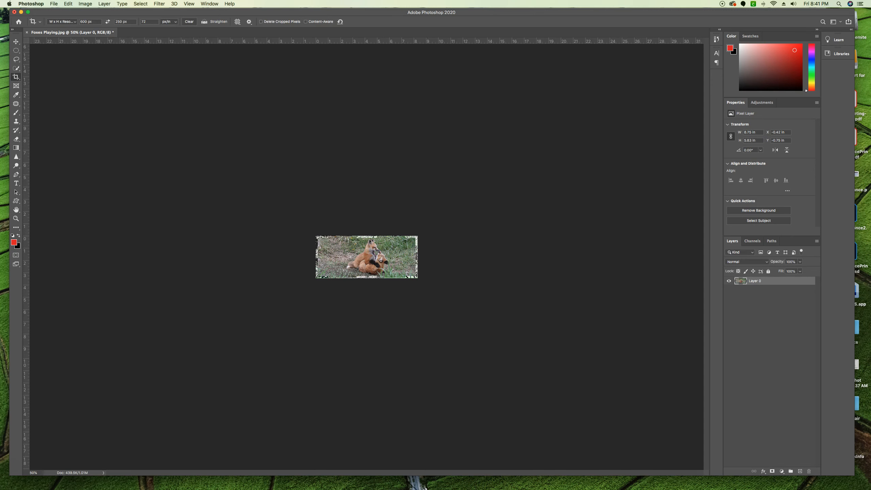
# Step: Close Foxes Playing.jpg without saving the changes
pyautogui.click(15, 463)
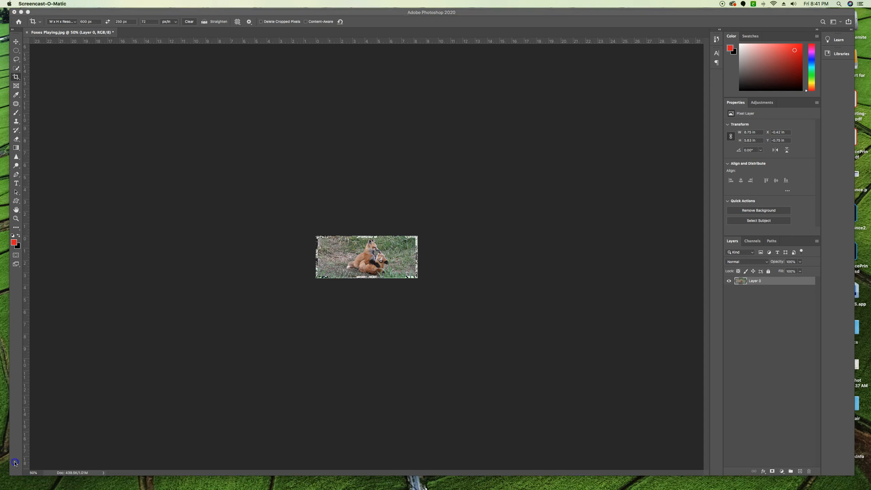
pyautogui.click(27, 34)
pyautogui.click(27, 35)
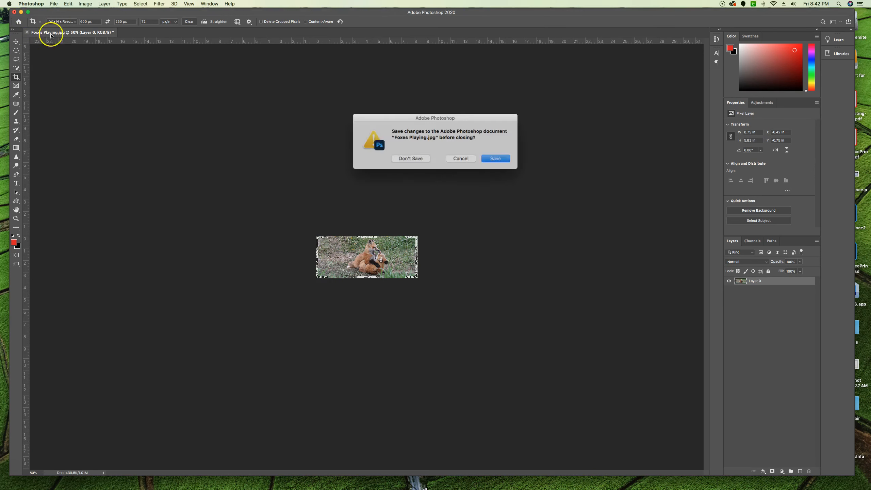
pyautogui.click(405, 158)
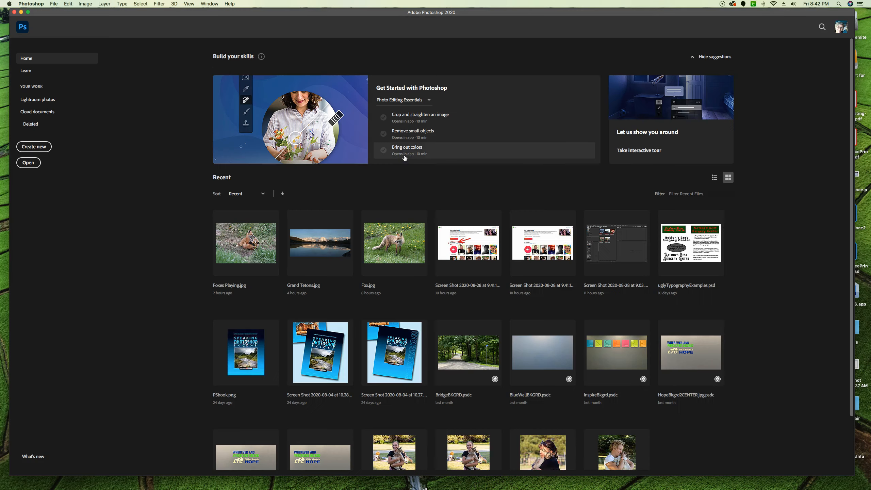
# Step: Switch to Adobe Bridge, open Sunset.jpg from the Chapter 2 Files folder in Photoshop and activate the Move tool
pyautogui.click(615, 482)
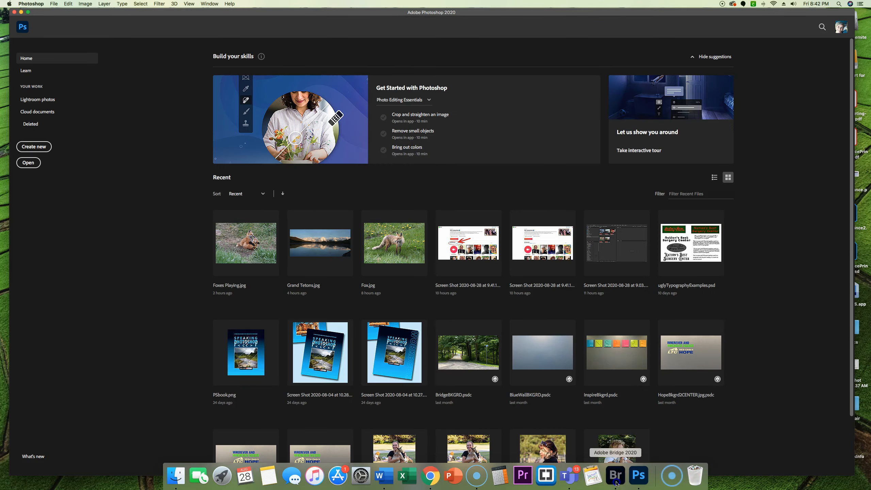
pyautogui.click(421, 74)
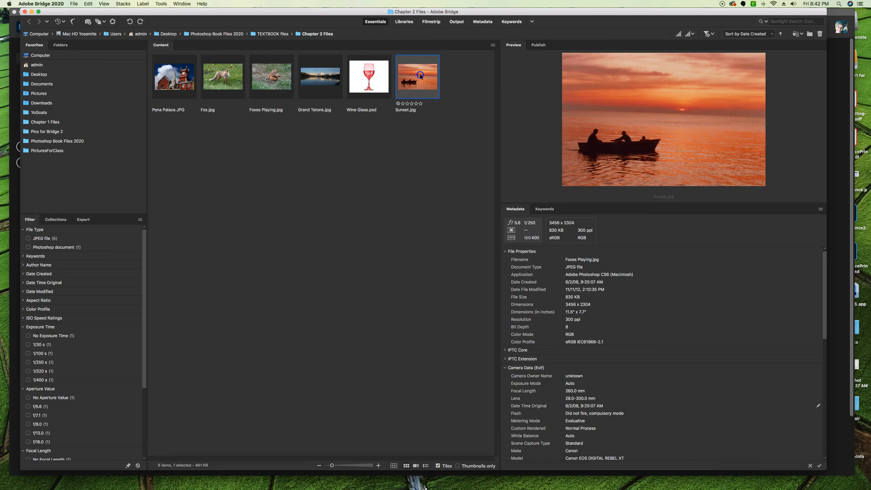
pyautogui.doubleClick(420, 75)
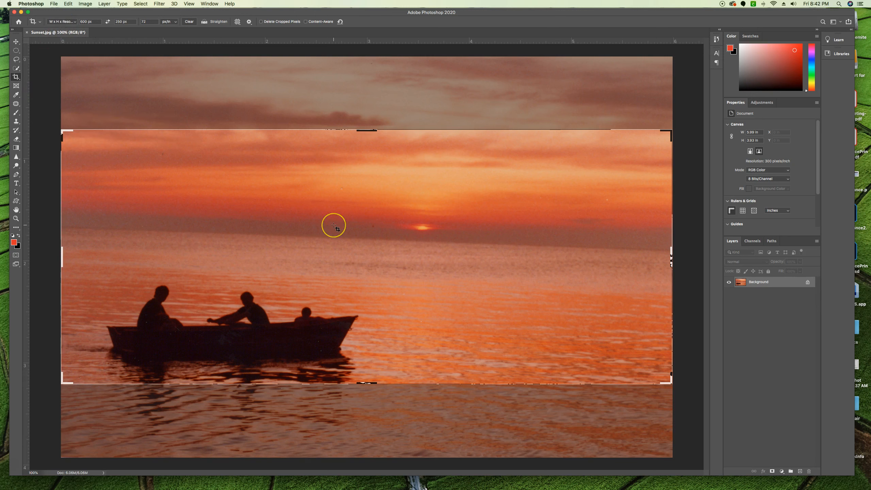
pyautogui.click(16, 42)
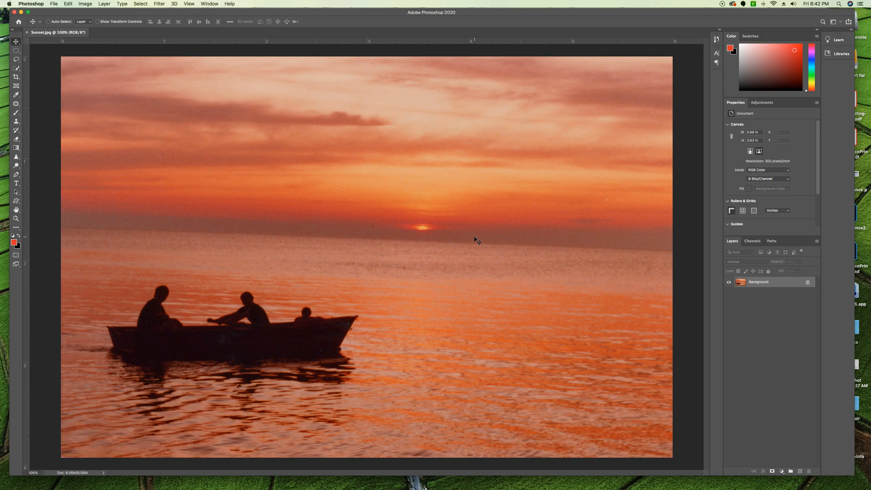
pyautogui.click(16, 77)
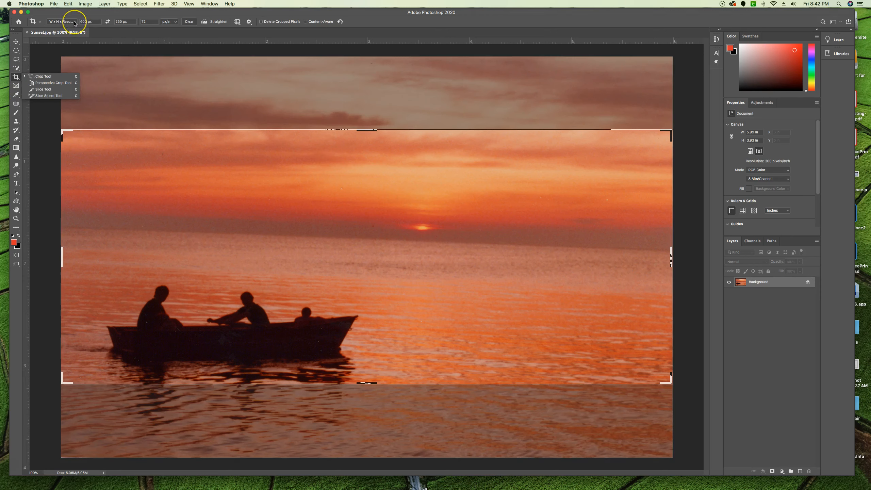
pyautogui.click(204, 22)
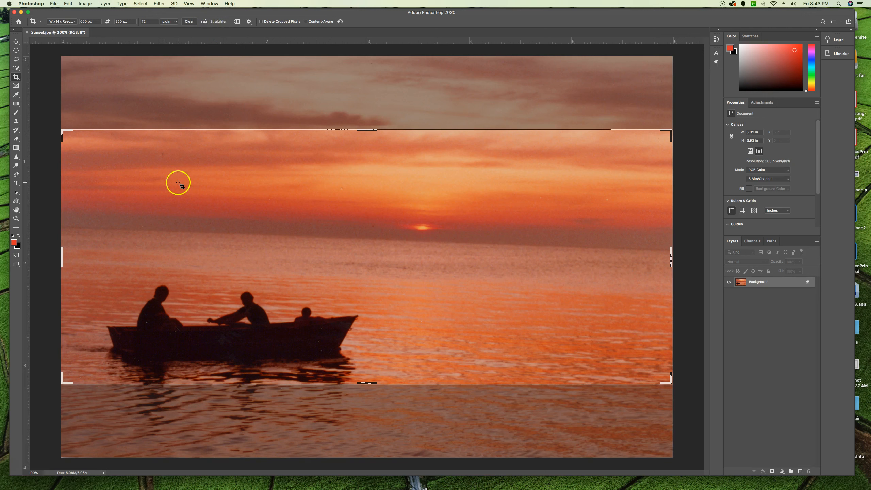
pyautogui.click(221, 18)
pyautogui.moveTo(82, 228); pyautogui.dragTo(622, 248)
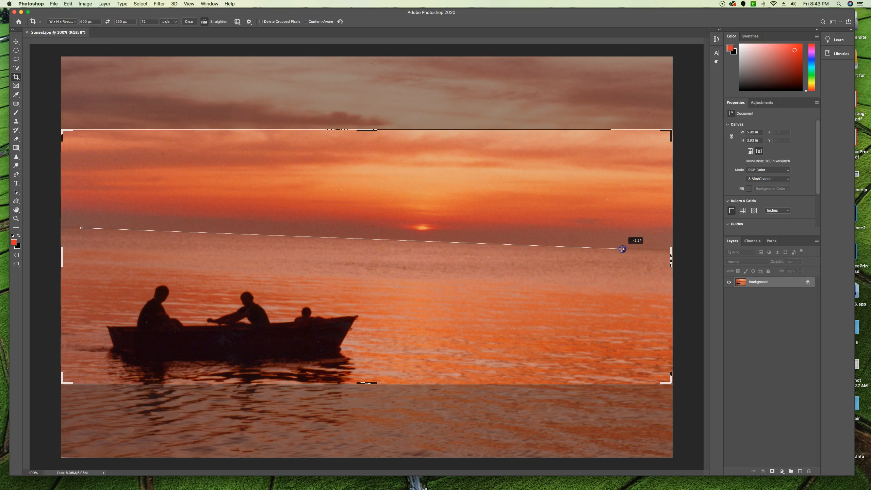
pyautogui.moveTo(623, 249); pyautogui.dragTo(626, 250)
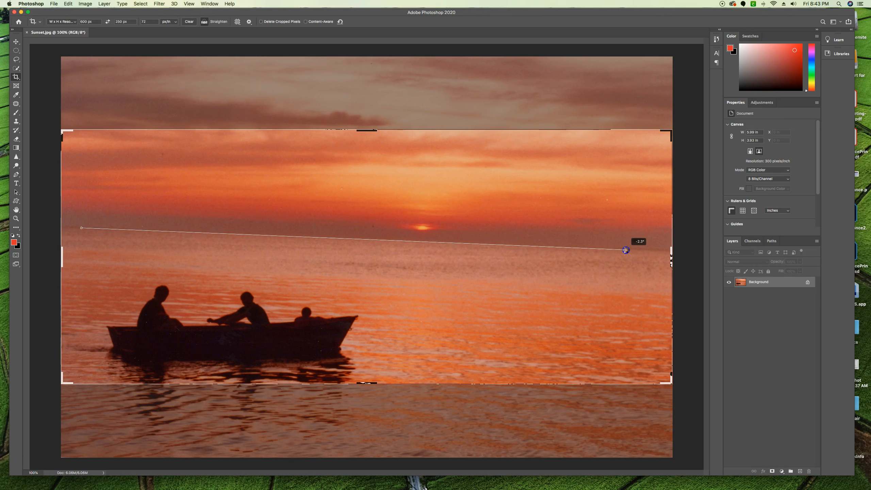
pyautogui.moveTo(625, 249); pyautogui.dragTo(626, 250)
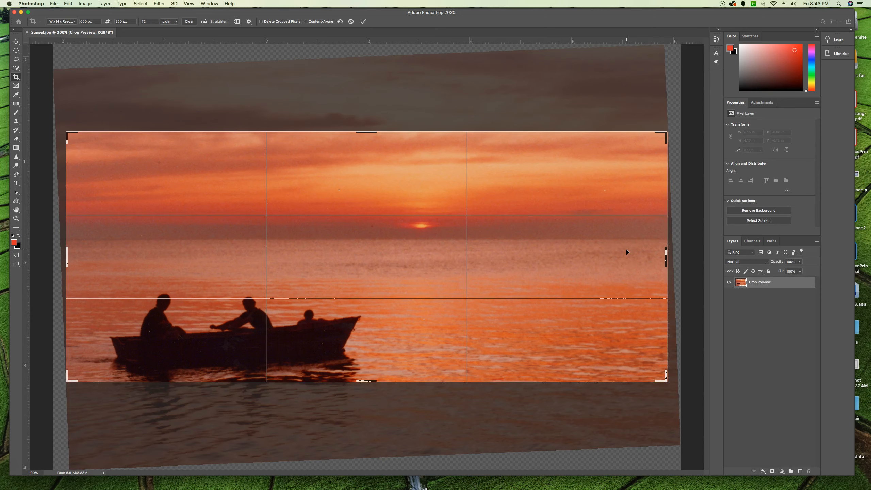
pyautogui.moveTo(369, 384)
pyautogui.mouseDown()
pyautogui.moveTo(369, 404)
pyautogui.moveTo(369, 340)
pyautogui.moveTo(364, 396)
pyautogui.mouseUp()
pyautogui.press('super+r')
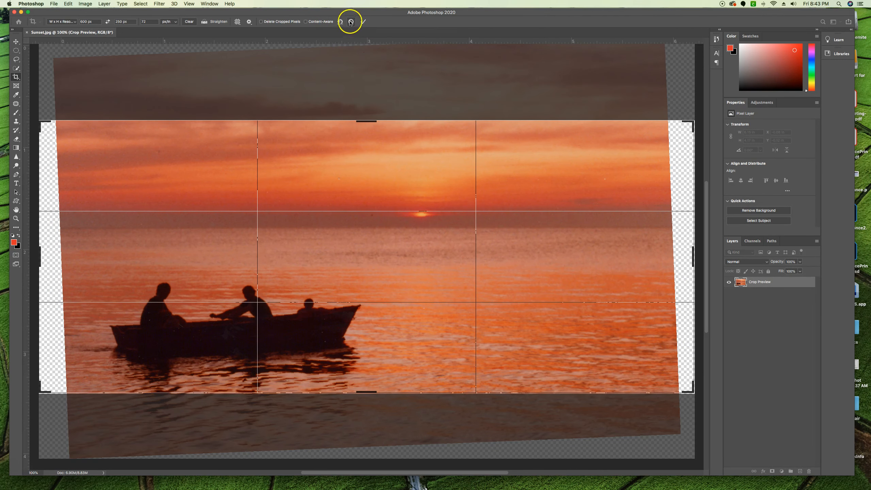
pyautogui.click(350, 22)
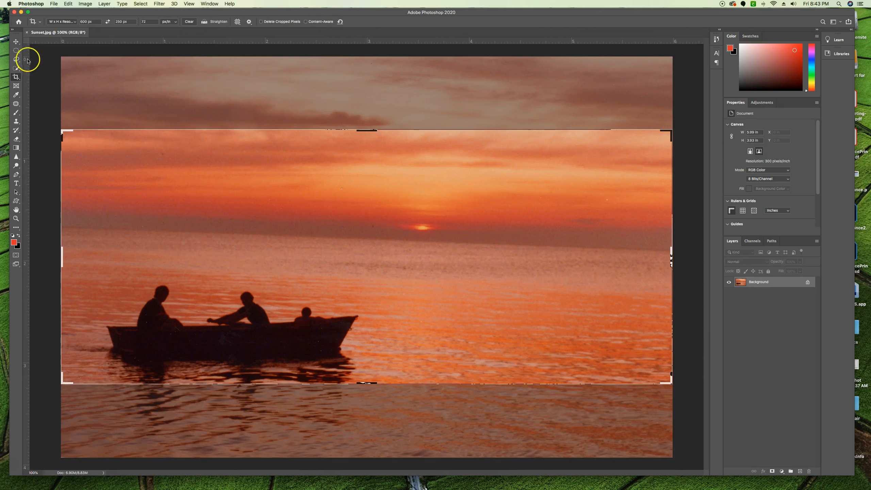
# Step: Set the crop to Original Ratio, straighten the sunset photo along its tilted horizon and apply the crop
pyautogui.click(63, 22)
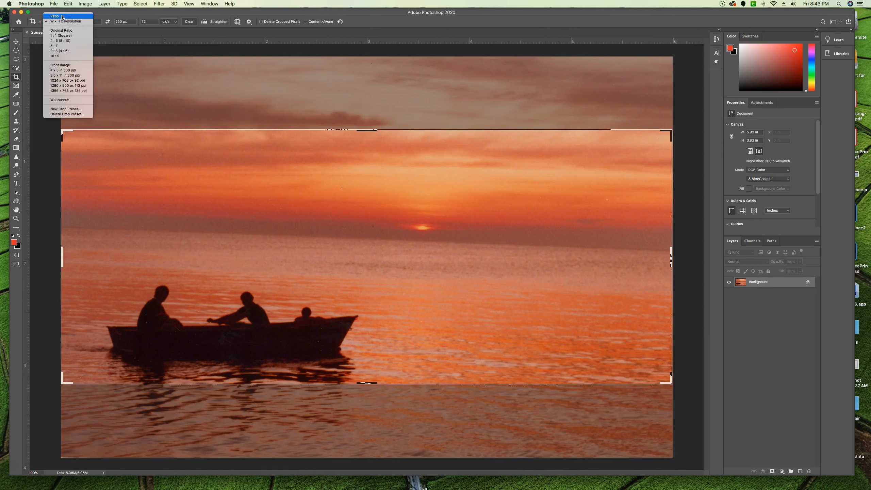
pyautogui.click(60, 30)
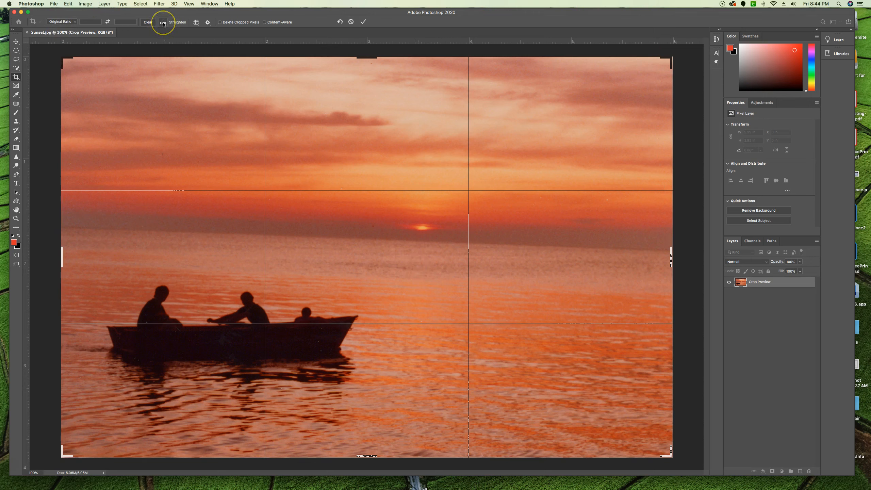
pyautogui.click(180, 24)
pyautogui.moveTo(76, 228); pyautogui.dragTo(637, 249)
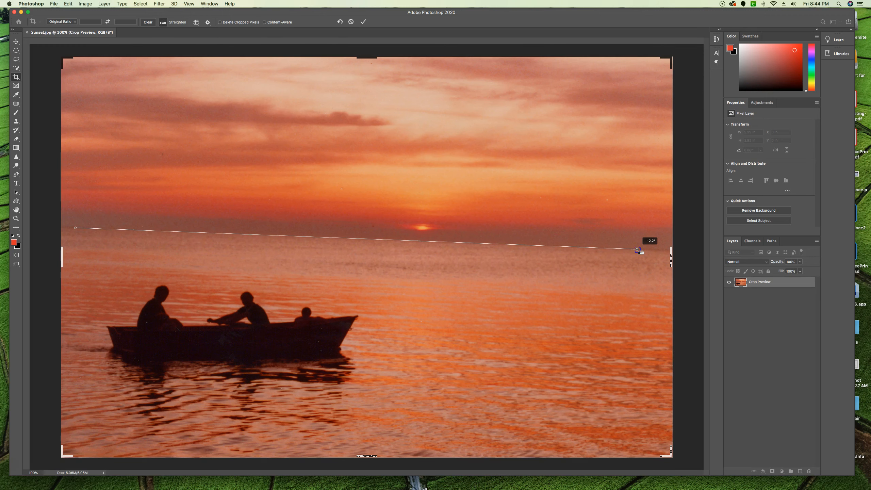
pyautogui.moveTo(637, 249); pyautogui.dragTo(637, 250)
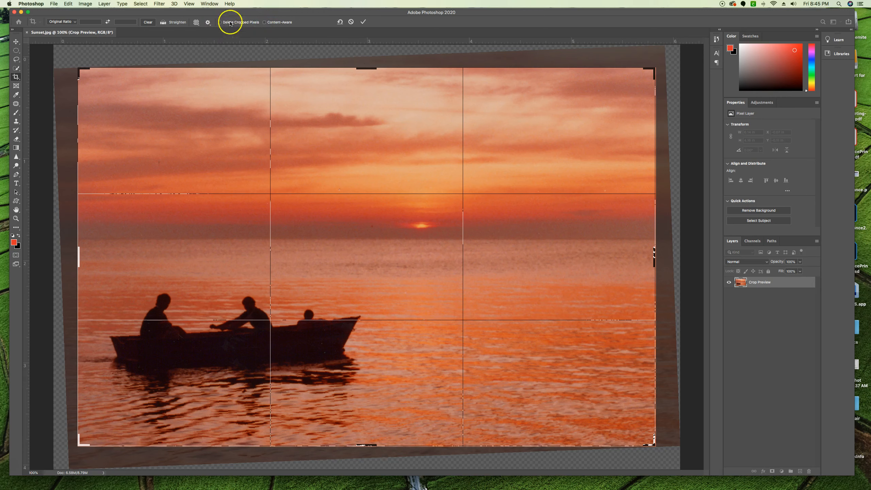
pyautogui.click(364, 22)
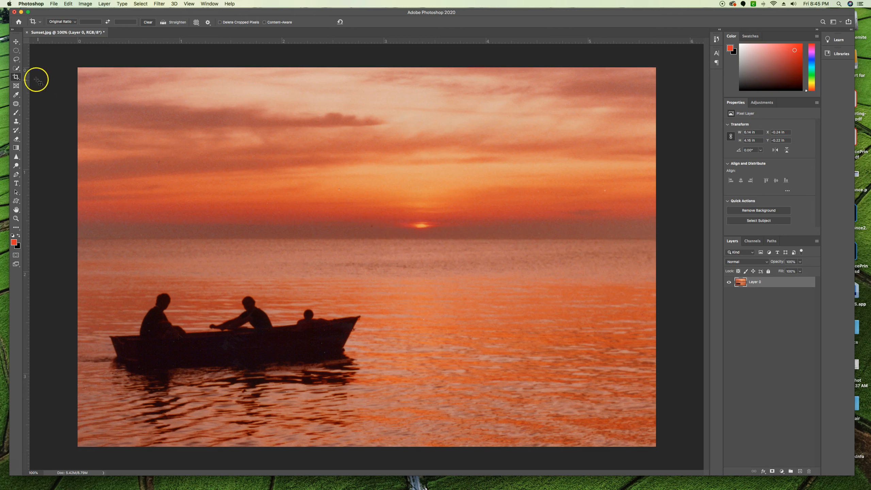
# Step: Crop the sunset photo to about 4.4 by 2.9 inches, positioning the sun toward the upper right and the boat lower left
pyautogui.click(16, 77)
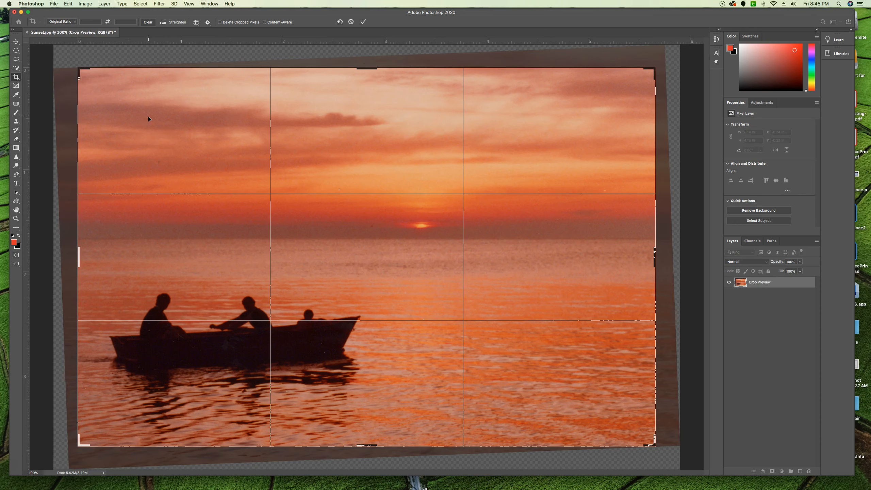
pyautogui.moveTo(78, 68); pyautogui.dragTo(135, 122)
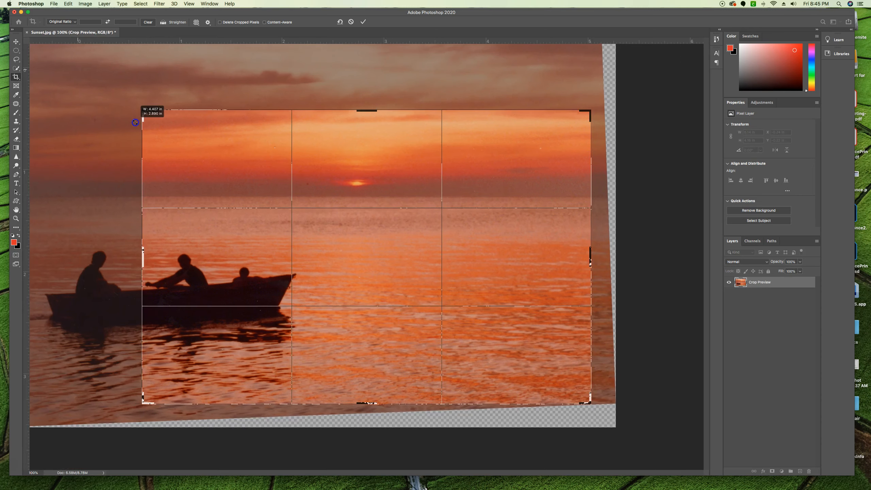
pyautogui.moveTo(369, 275); pyautogui.dragTo(503, 278)
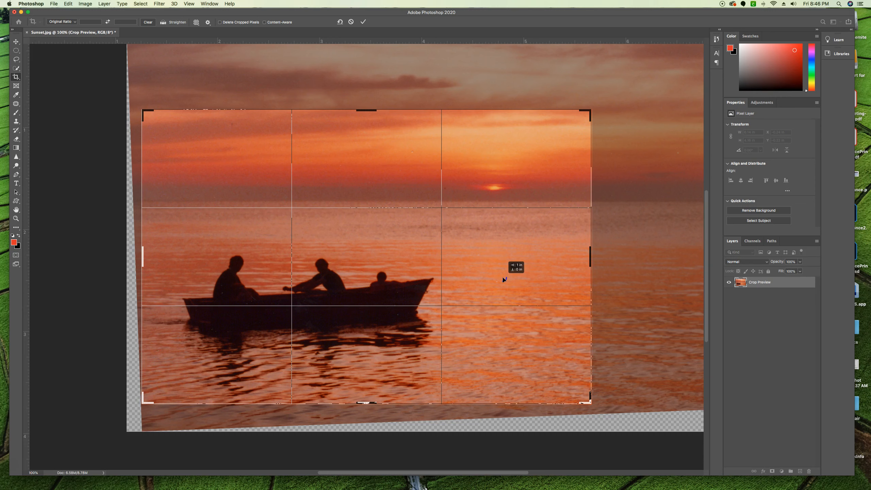
pyautogui.moveTo(504, 279); pyautogui.dragTo(503, 279)
pyautogui.press('Return')
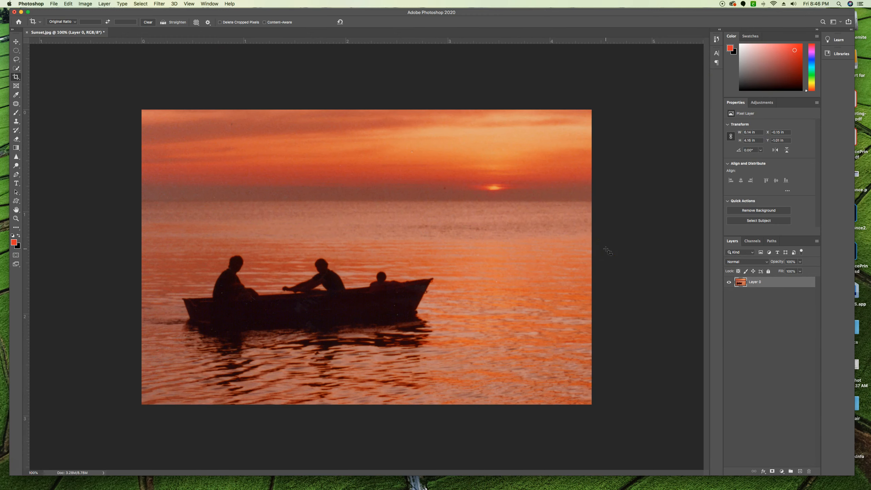
pyautogui.click(19, 477)
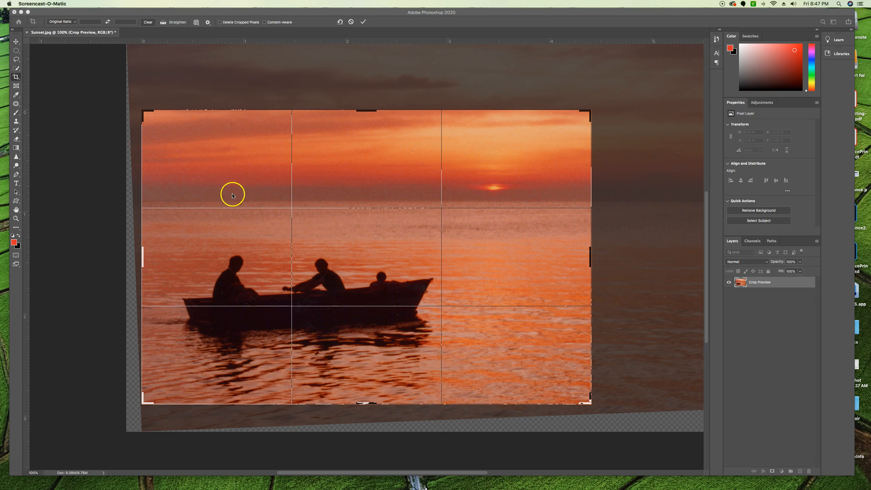
# Step: Preview the Diagonal and Triangle overlays on the sunset photo's crop frame
pyautogui.click(197, 23)
pyautogui.click(197, 23)
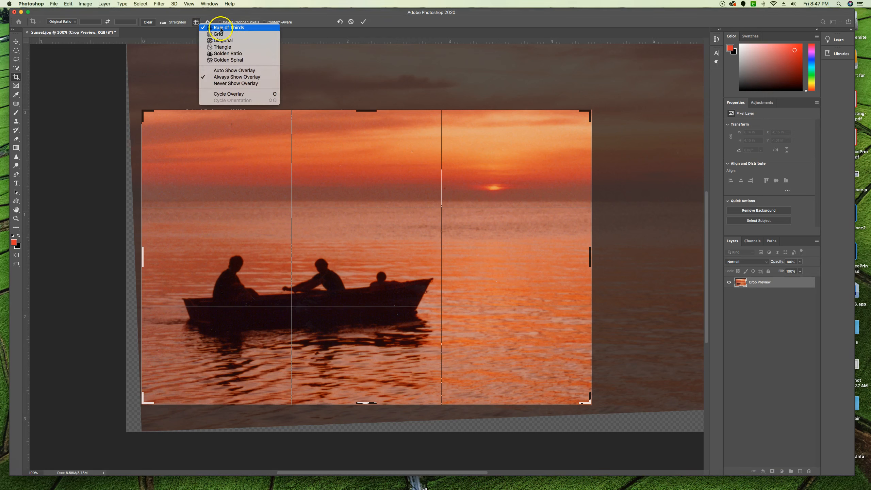
pyautogui.click(220, 41)
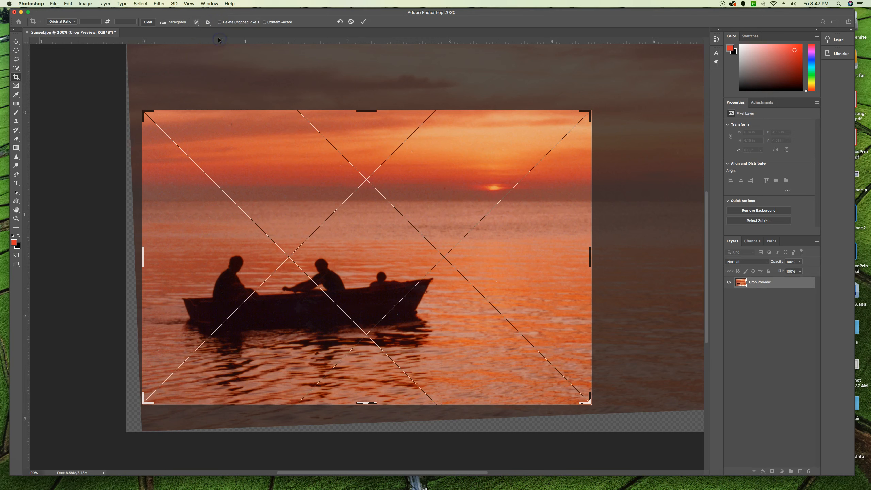
pyautogui.click(197, 22)
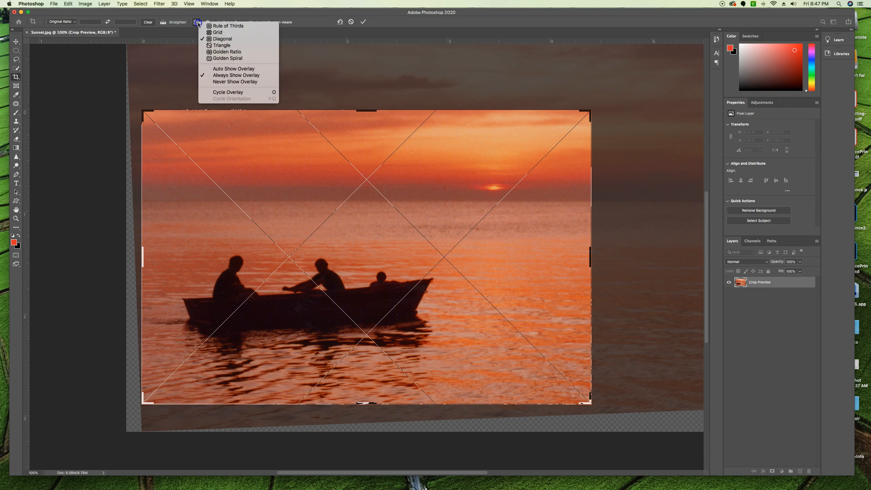
pyautogui.click(207, 46)
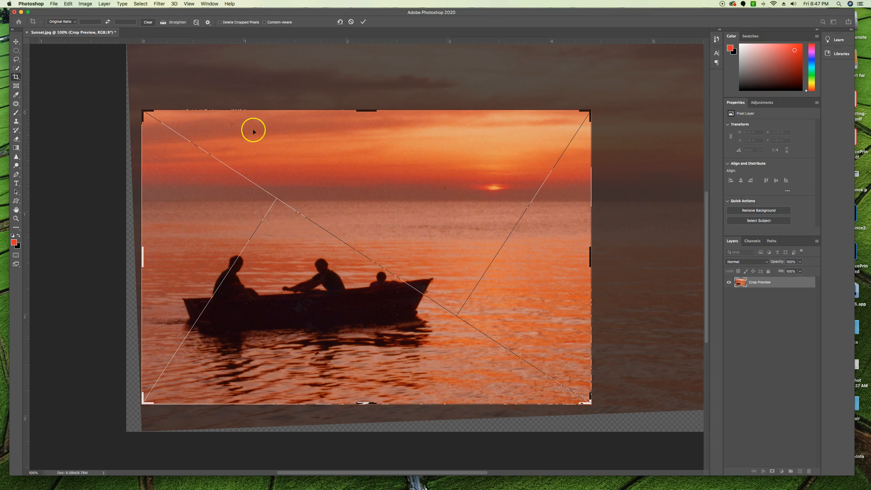
# Step: Preview the Golden Ratio and Golden Spiral overlays on the sunset photo's crop frame
pyautogui.click(195, 22)
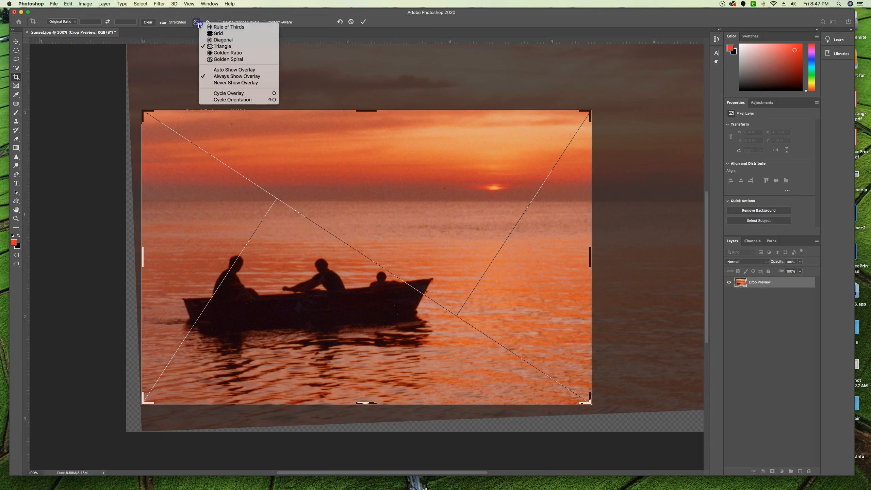
pyautogui.click(209, 54)
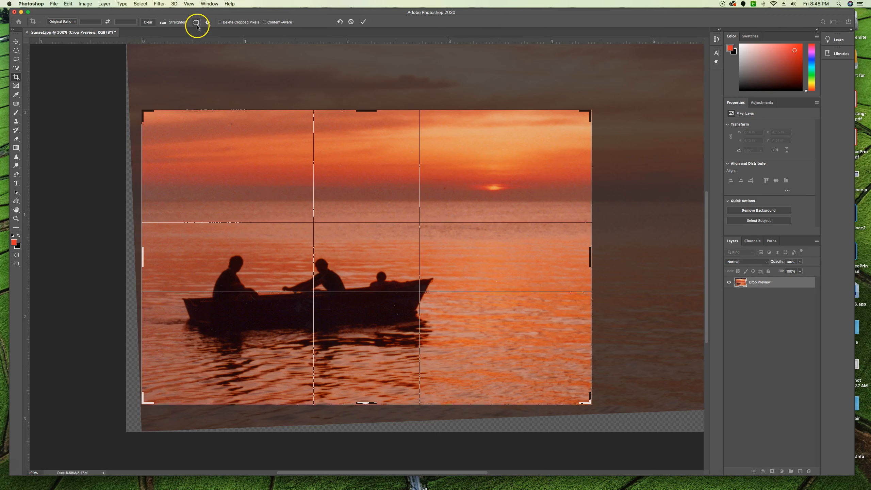
pyautogui.click(198, 27)
pyautogui.click(207, 62)
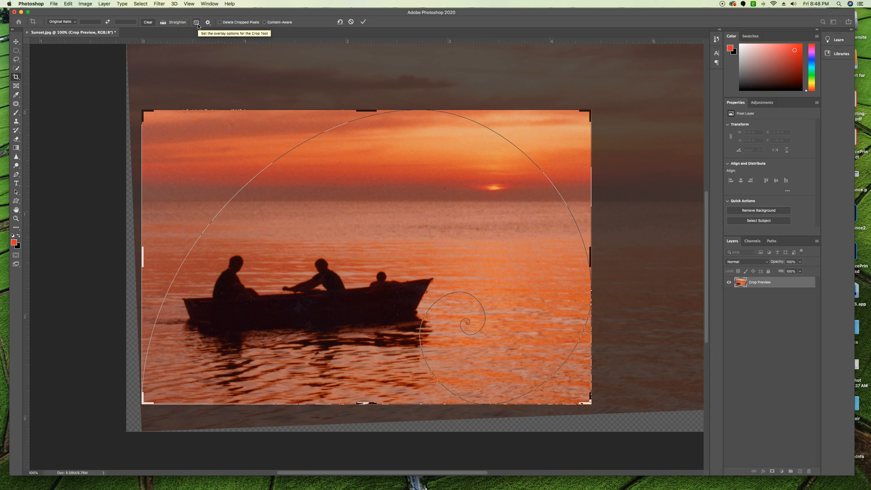
# Step: Set the crop overlay back to Rule of Thirds and apply the crop to the sunset photo
pyautogui.click(196, 22)
pyautogui.click(221, 29)
pyautogui.press('o')
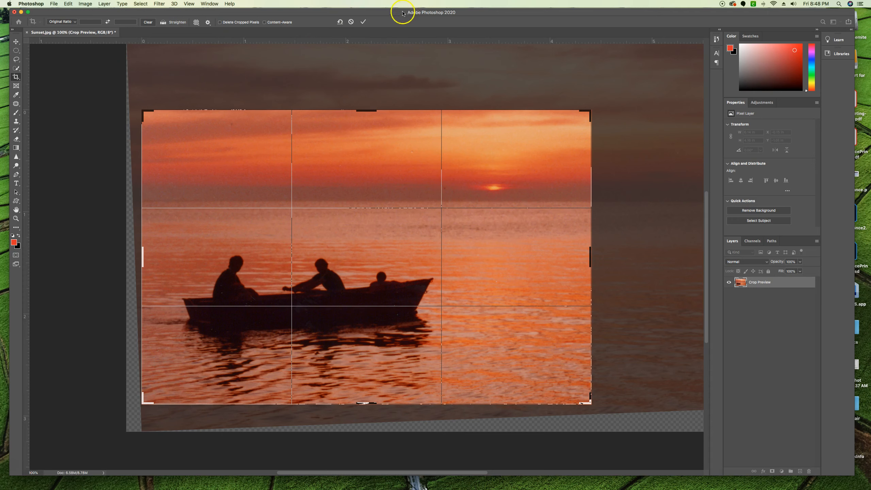
pyautogui.click(361, 23)
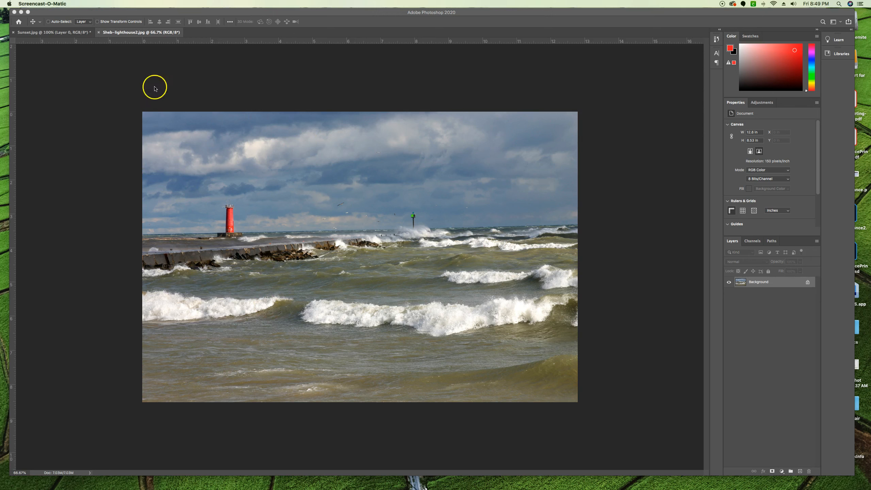
# Step: In Image Size, turn off Resample and set the lighthouse photo's resolution to 300 pixels/inch
pyautogui.click(88, 84)
pyautogui.click(85, 5)
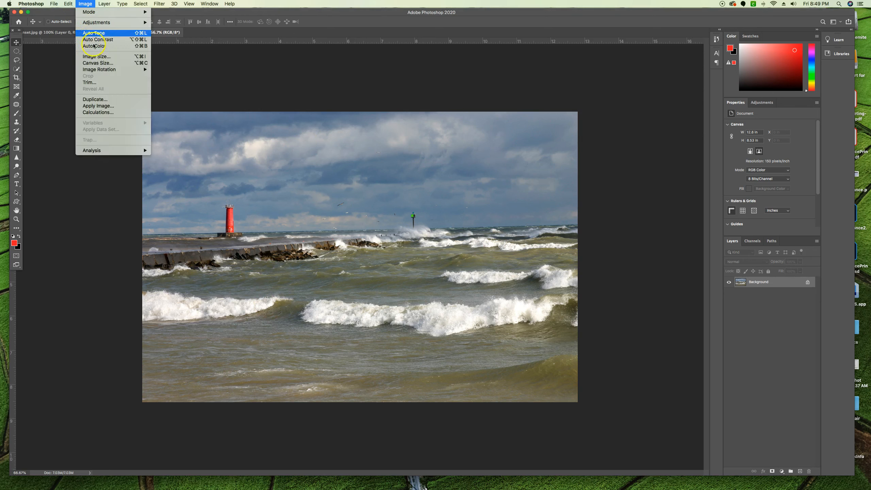
pyautogui.click(96, 55)
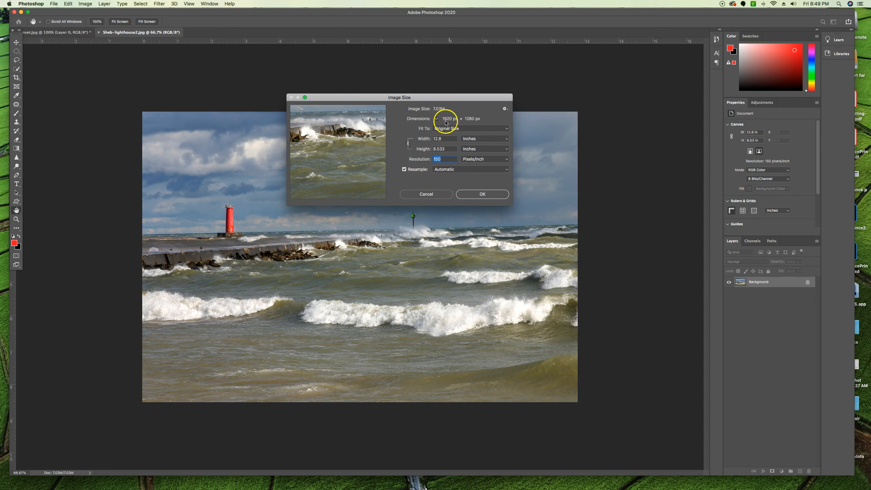
pyautogui.click(405, 170)
pyautogui.write('300')
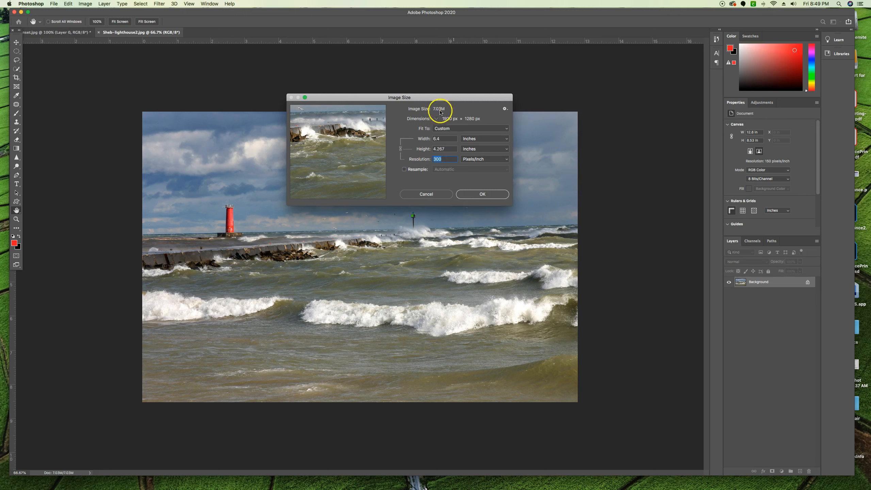
pyautogui.click(432, 138)
pyautogui.click(487, 197)
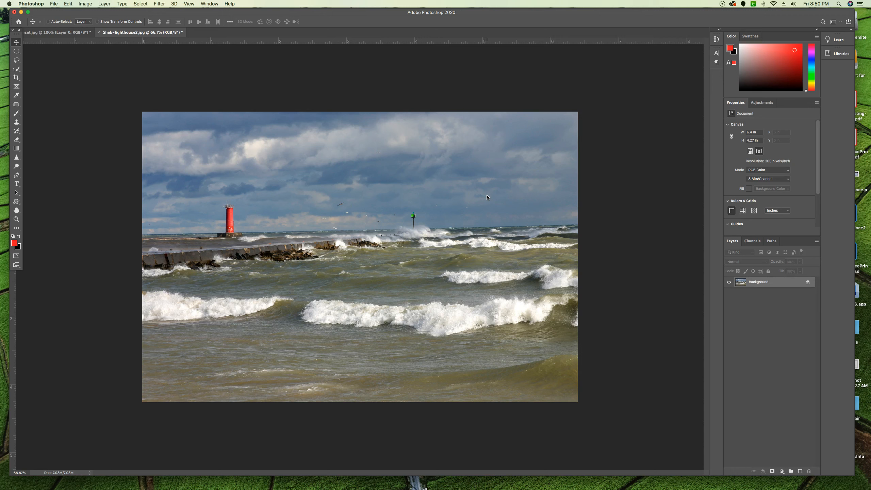
# Step: Straighten the lighthouse photo along its tilted horizon with the Crop tool and apply the crop
pyautogui.click(15, 77)
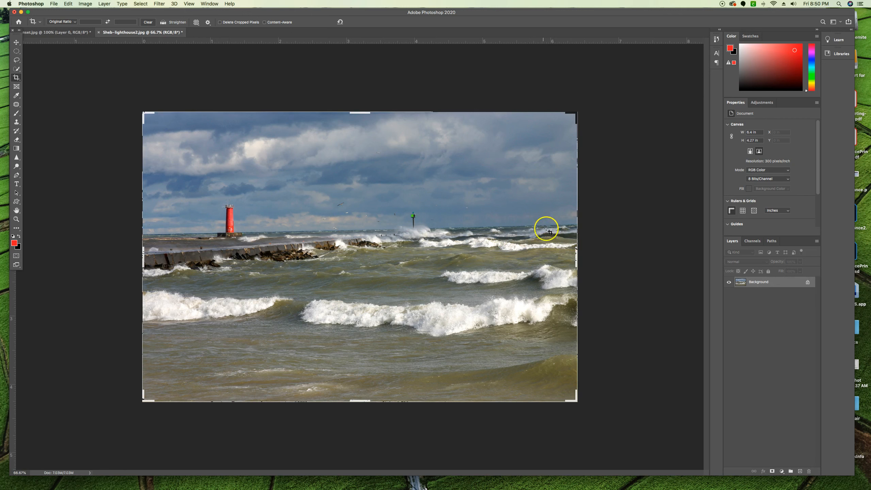
pyautogui.click(163, 23)
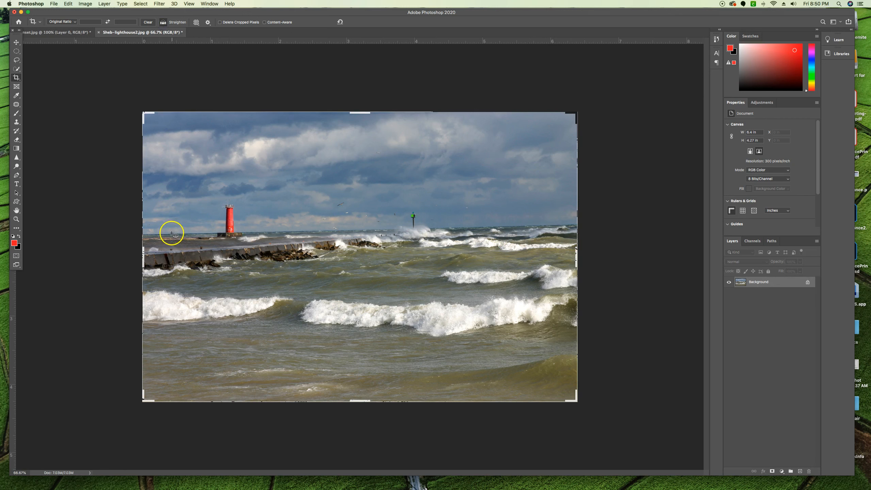
pyautogui.moveTo(151, 235); pyautogui.dragTo(562, 225)
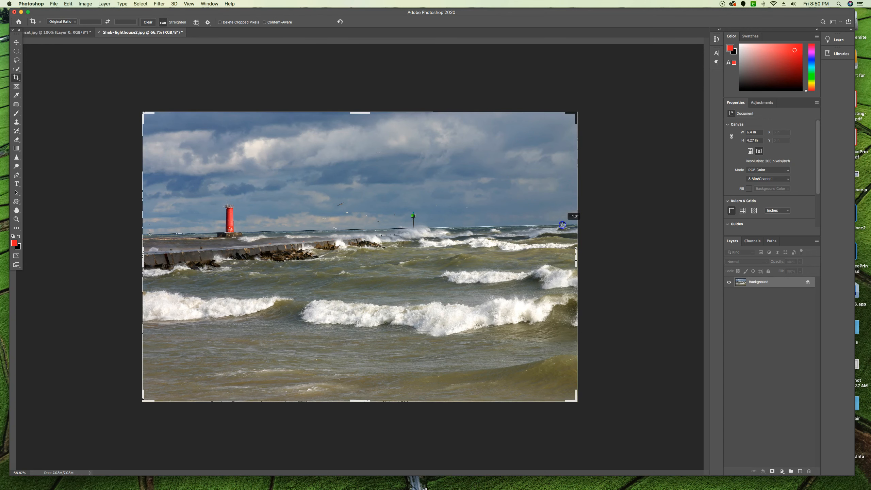
pyautogui.moveTo(562, 225); pyautogui.dragTo(562, 225)
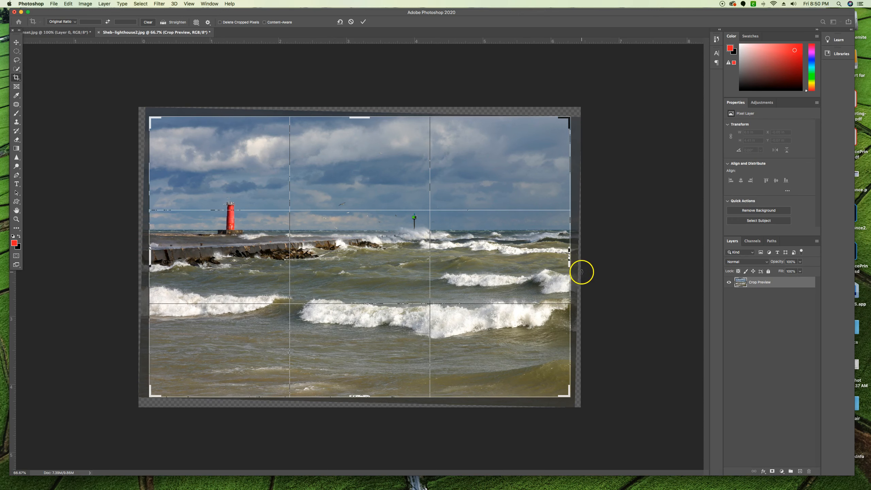
pyautogui.click(364, 22)
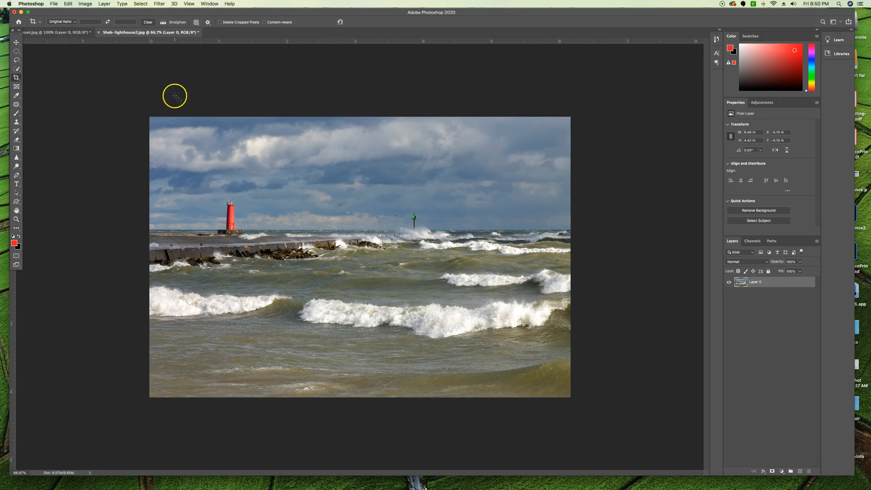
# Step: Set the crop to W x H x Resolution with a width of 6 in, a height of 4 in and 300 px/in
pyautogui.click(68, 22)
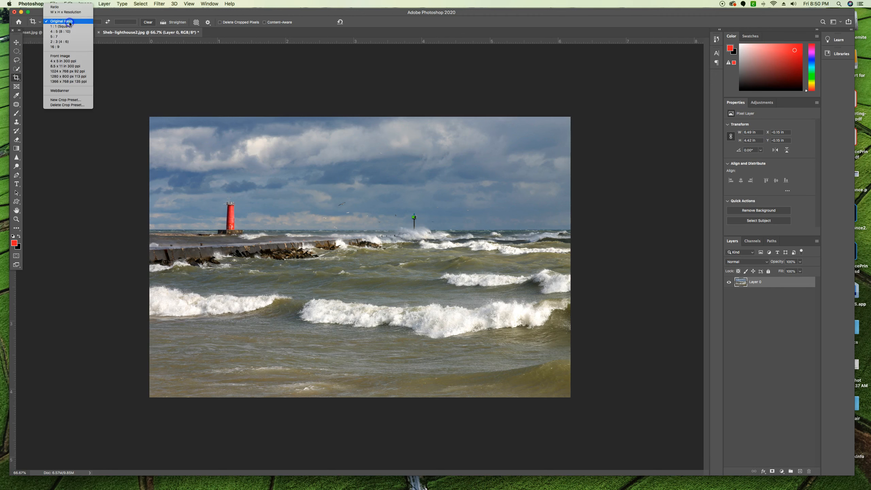
pyautogui.click(69, 13)
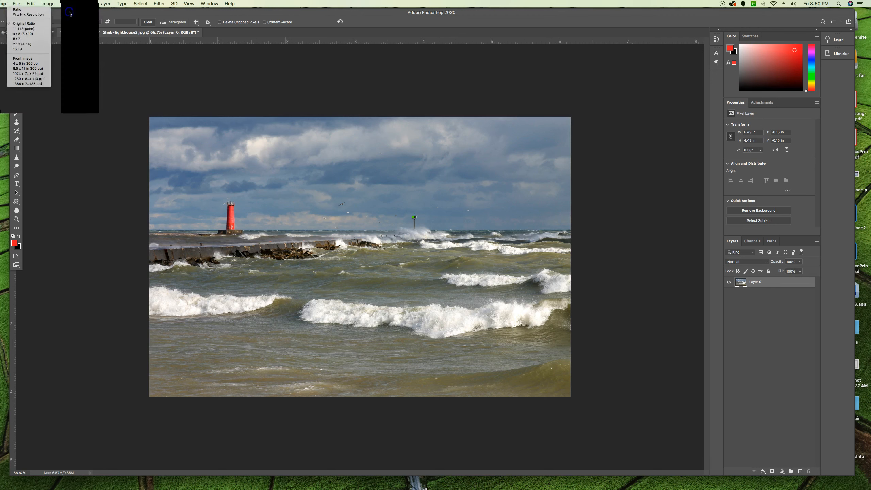
pyautogui.click(87, 22)
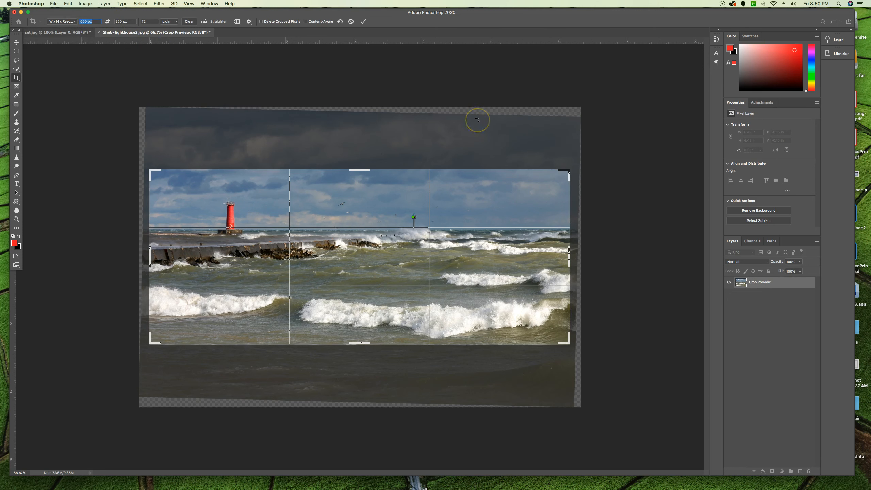
pyautogui.write('6')
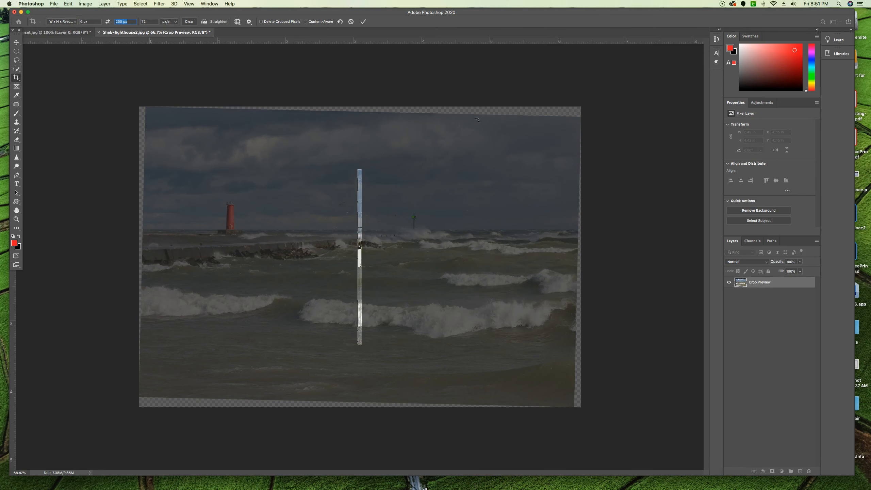
pyautogui.write('4')
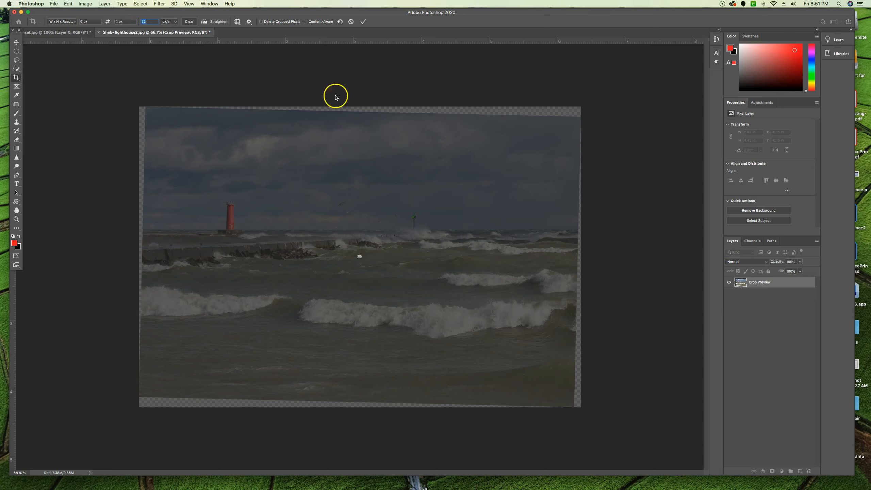
pyautogui.click(90, 22)
pyautogui.write('6 in')
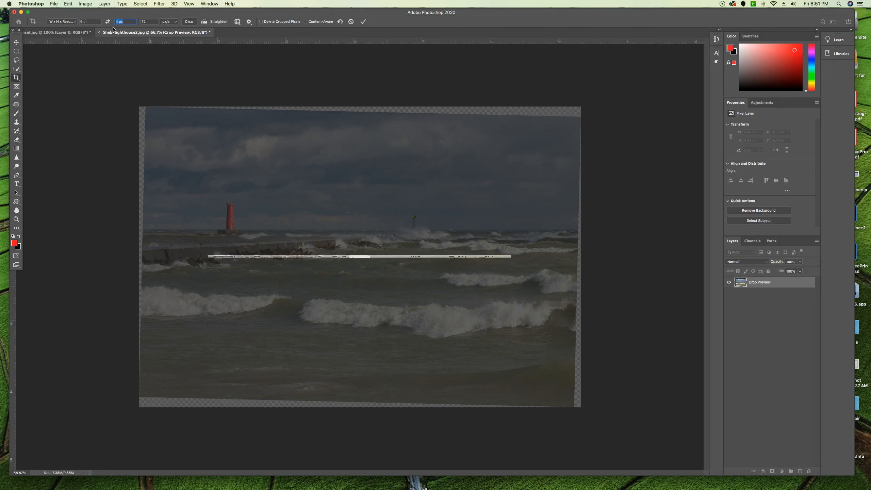
pyautogui.write('4in')
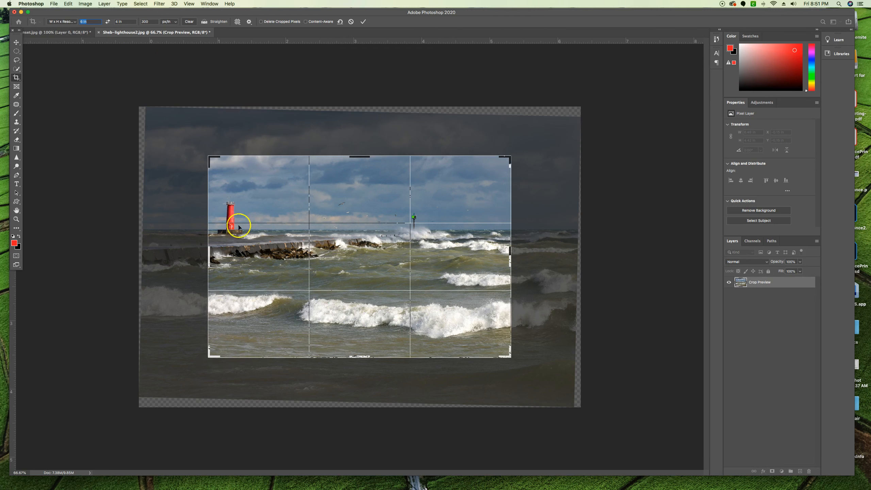
# Step: Enlarge the crop frame, position the lighthouse within the left third of the frame and apply the crop
pyautogui.moveTo(207, 154); pyautogui.dragTo(180, 137)
pyautogui.moveTo(534, 369); pyautogui.dragTo(545, 395)
pyautogui.press('super+z')
pyautogui.moveTo(350, 249)
pyautogui.mouseDown()
pyautogui.moveTo(353, 235)
pyautogui.moveTo(361, 237)
pyautogui.mouseUp()
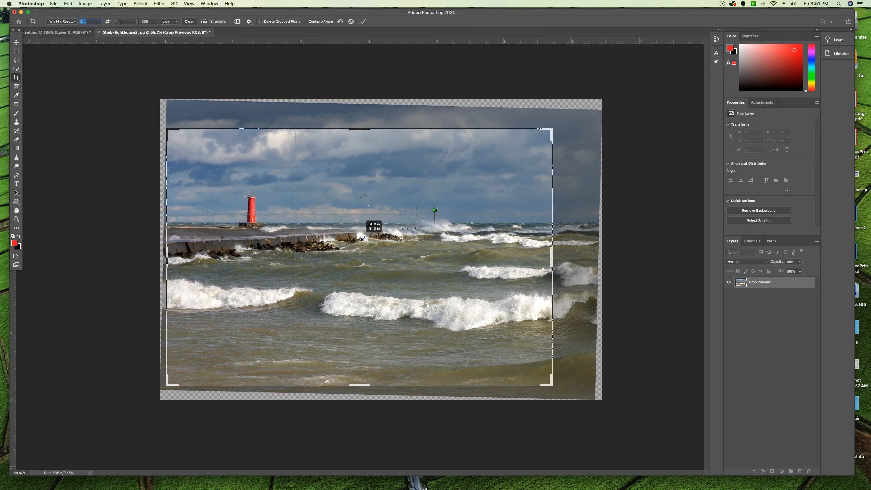
pyautogui.moveTo(361, 237); pyautogui.dragTo(360, 241)
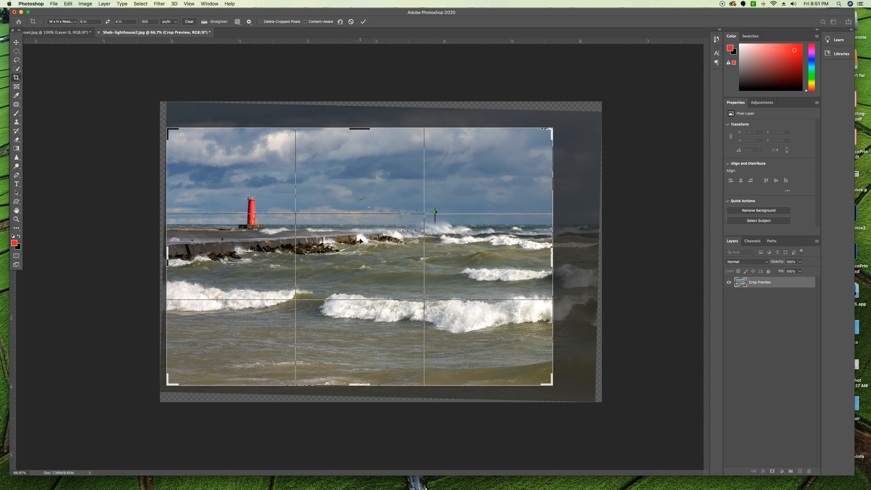
pyautogui.press('Return')
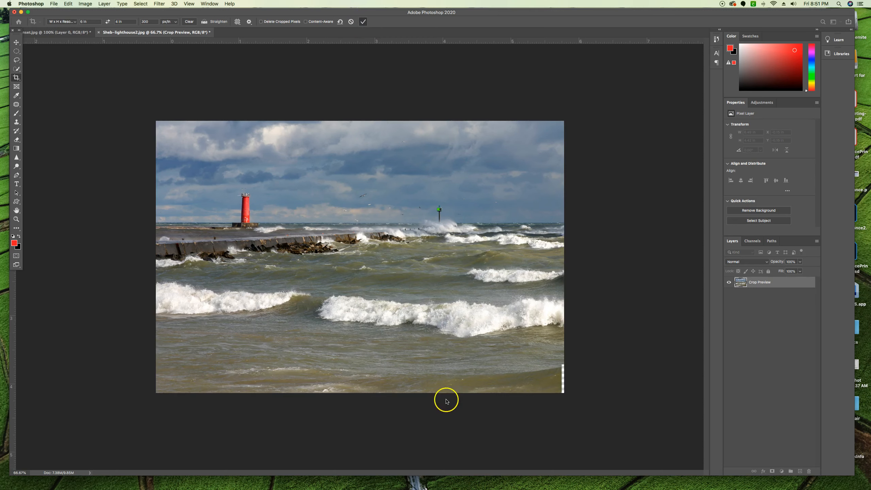
# Step: Check the cropped lighthouse photo's width, height and resolution in Image Size without altering any values
pyautogui.press('super+alt+i')
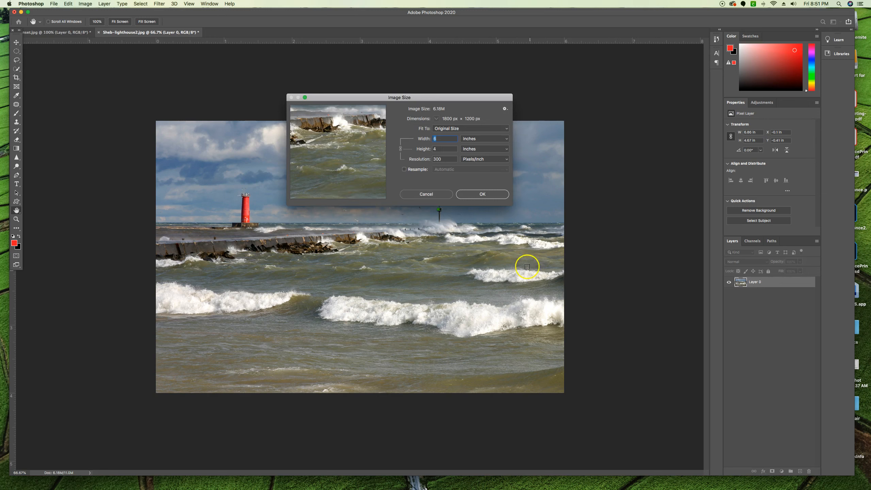
pyautogui.click(482, 194)
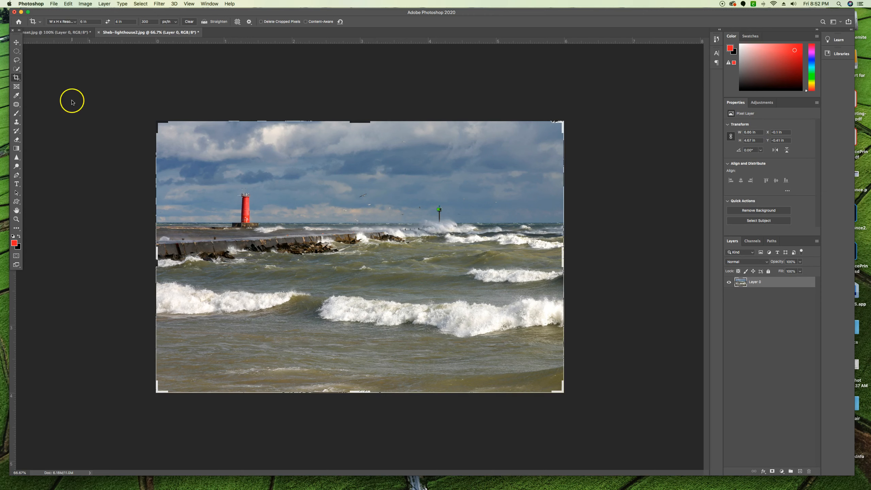
pyautogui.click(16, 462)
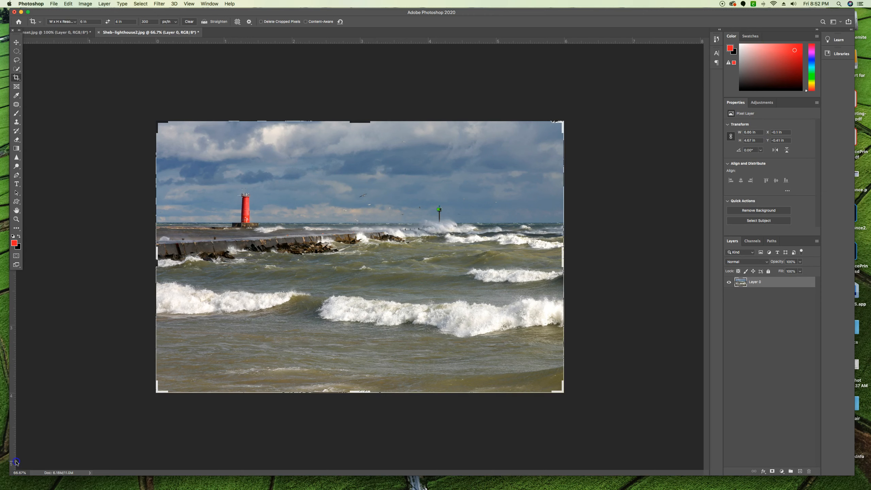